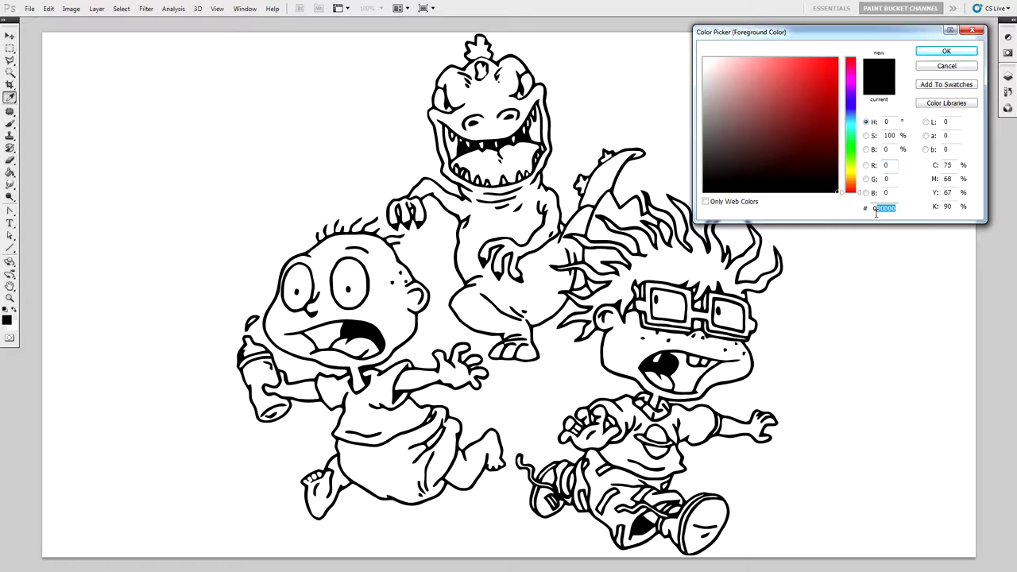
# Set the foreground color to dark red 9e0210 and fill the insides of both children's mouths with the Paint Bucket
pyautogui.write('0210')
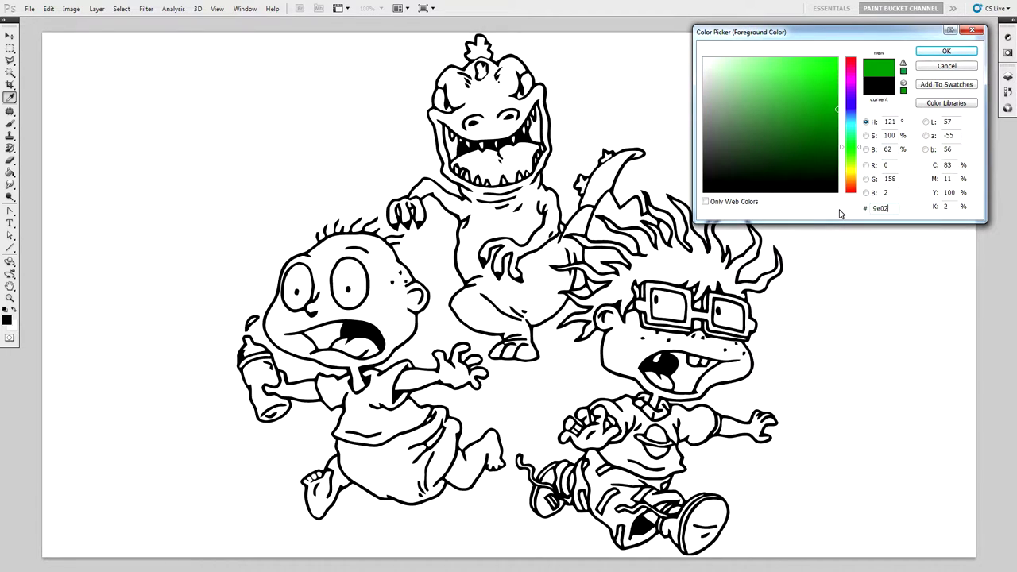
pyautogui.click(946, 51)
pyautogui.press('g')
pyautogui.click(682, 373)
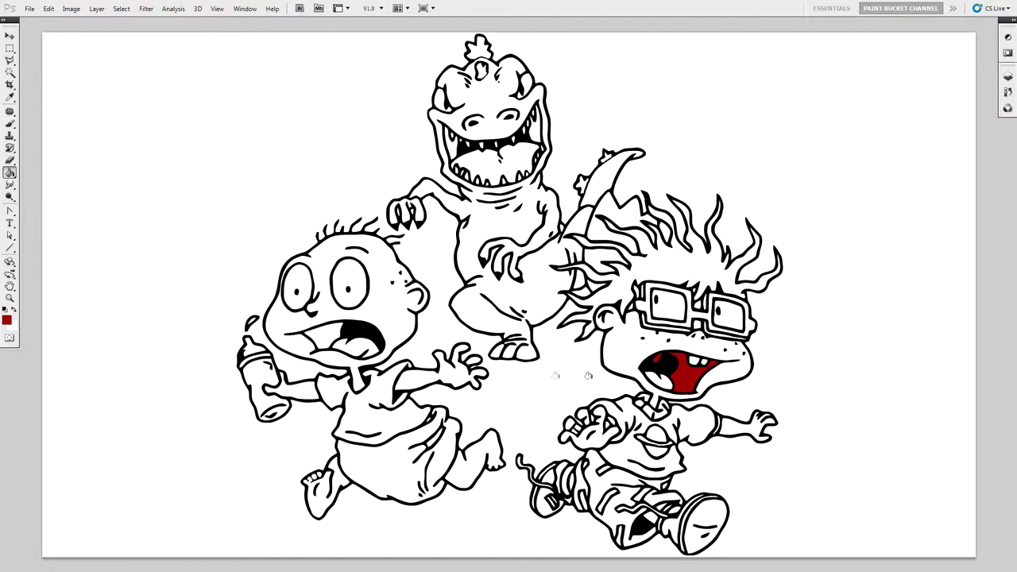
pyautogui.click(326, 333)
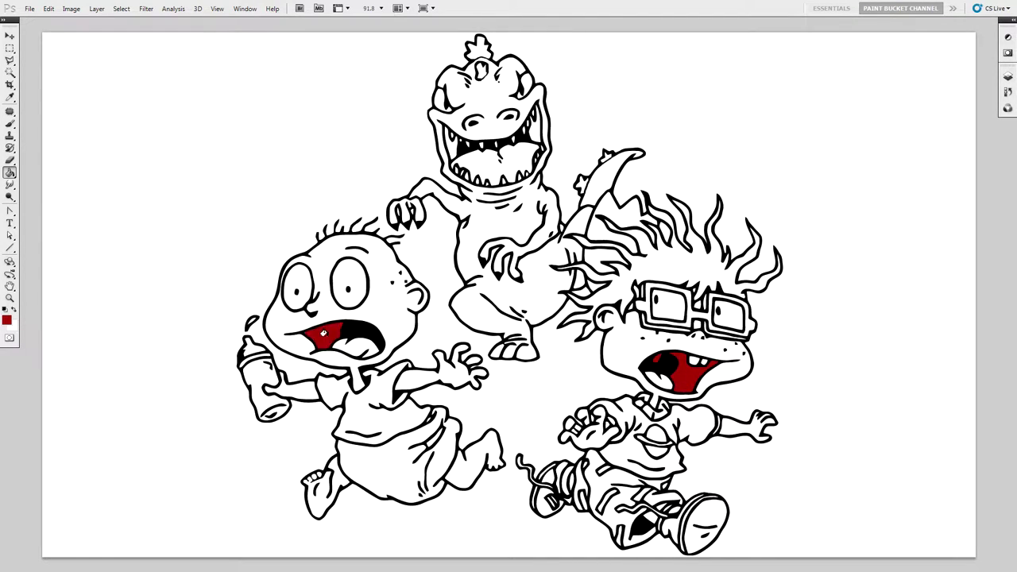
# Set the foreground color to pink f499b2 and fill both children's tongues
pyautogui.click(7, 320)
pyautogui.doubleClick(884, 208)
pyautogui.write('f499b2')
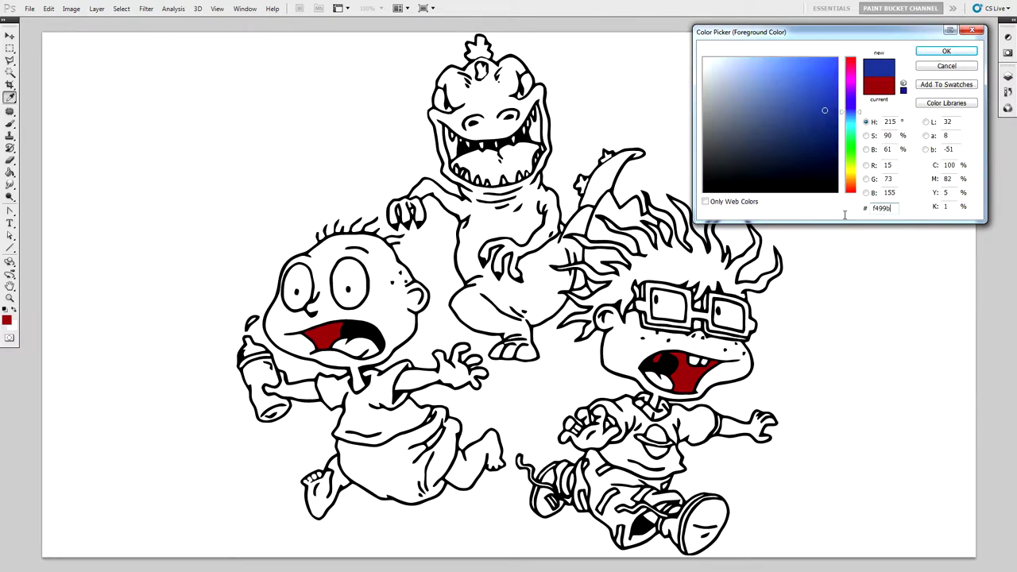
pyautogui.click(946, 51)
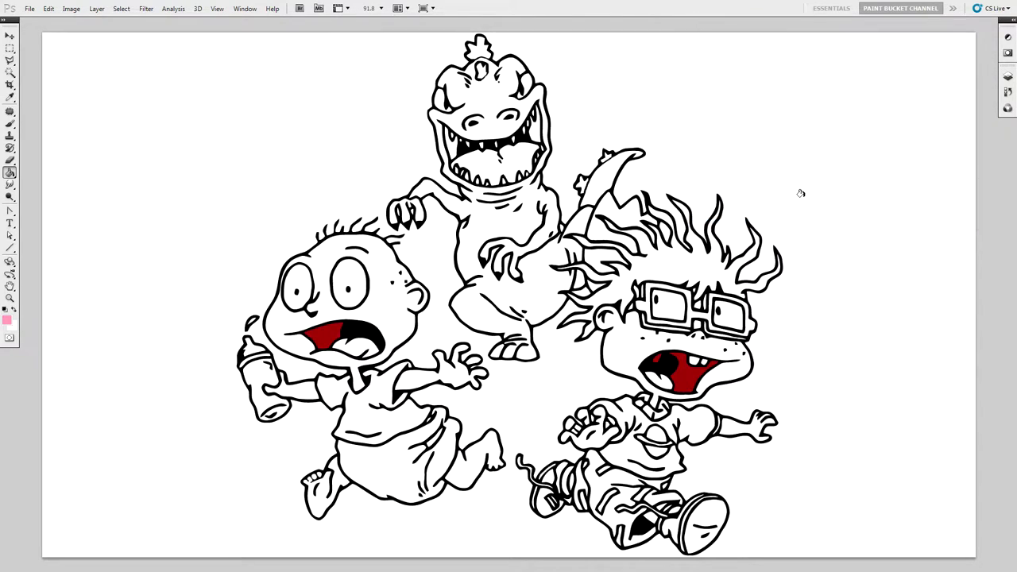
pyautogui.click(648, 375)
pyautogui.click(359, 348)
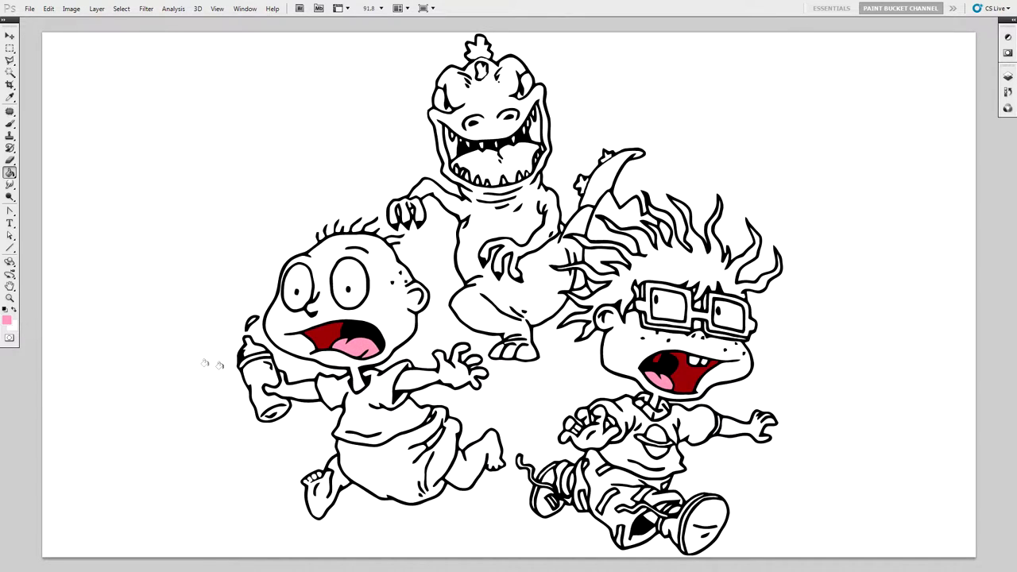
# Set the foreground color to skin tone ffe6c2 and fill the face, hands and arm of the boy with glasses
pyautogui.click(8, 321)
pyautogui.moveTo(897, 208); pyautogui.dragTo(843, 209)
pyautogui.write('ffe6c2')
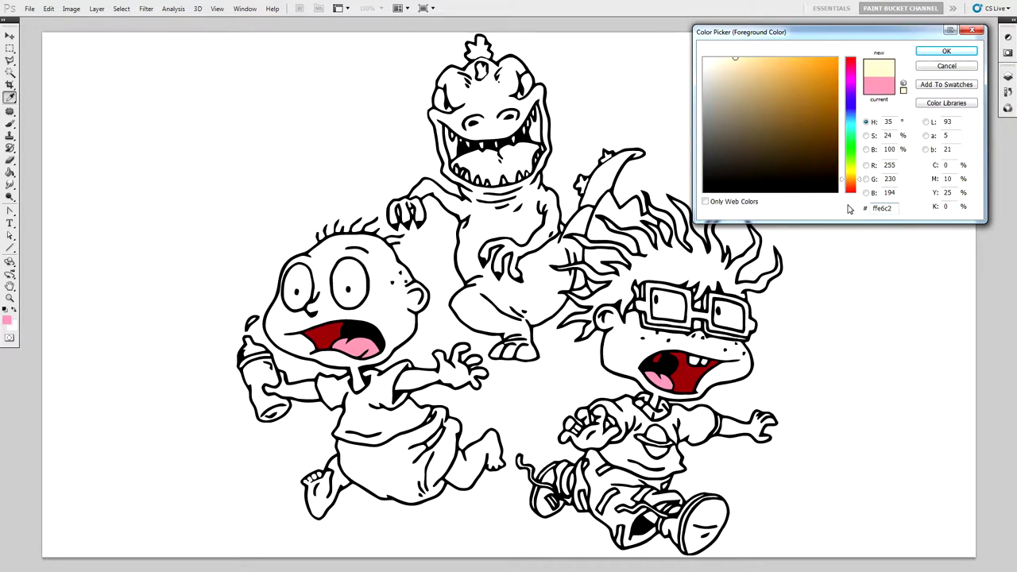
pyautogui.click(960, 51)
pyautogui.click(696, 336)
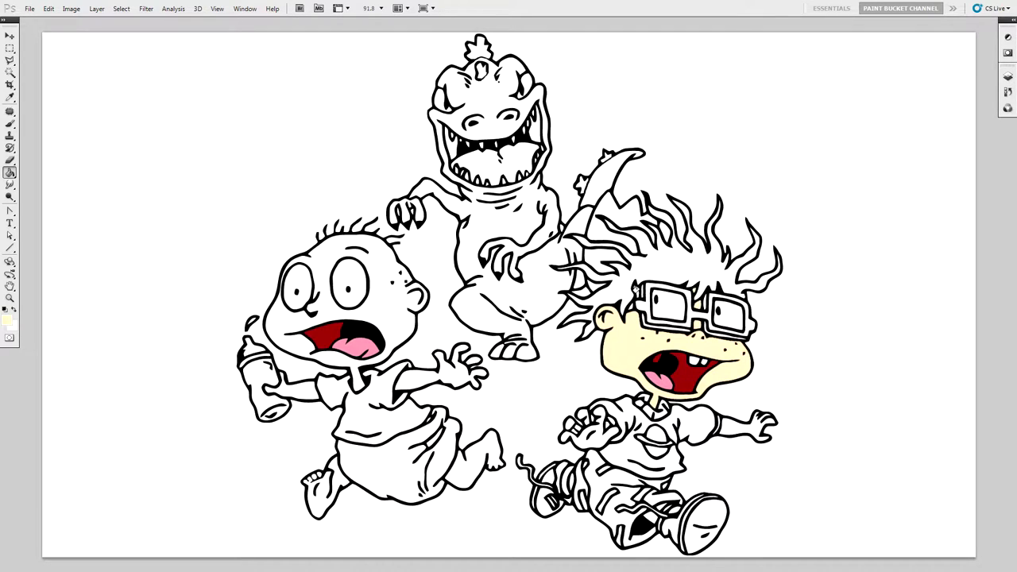
pyautogui.click(594, 428)
pyautogui.click(726, 423)
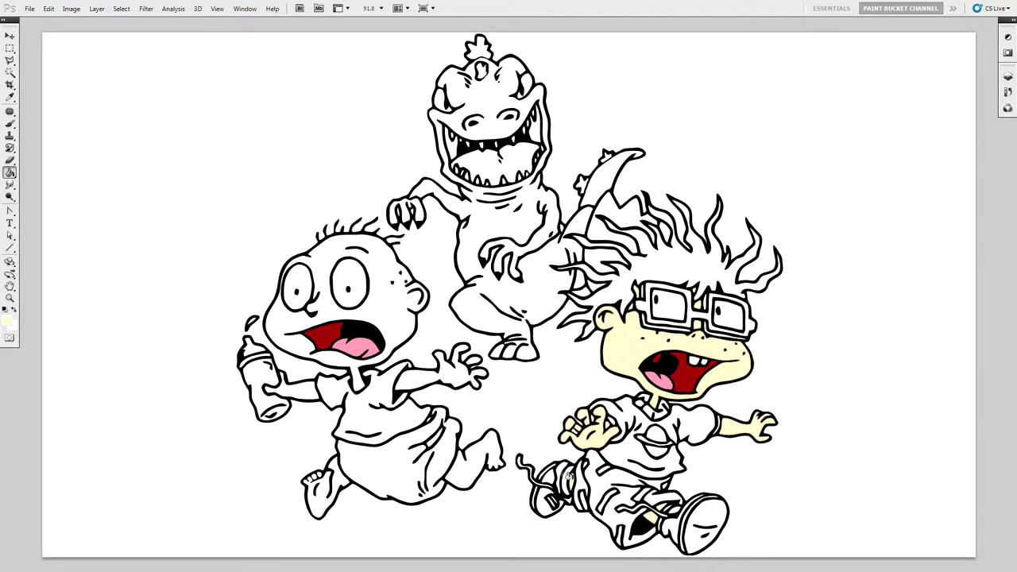
# Fill the legs, feet, arms, neck and head of the baby holding the bottle with the skin tone
pyautogui.click(494, 455)
pyautogui.click(340, 480)
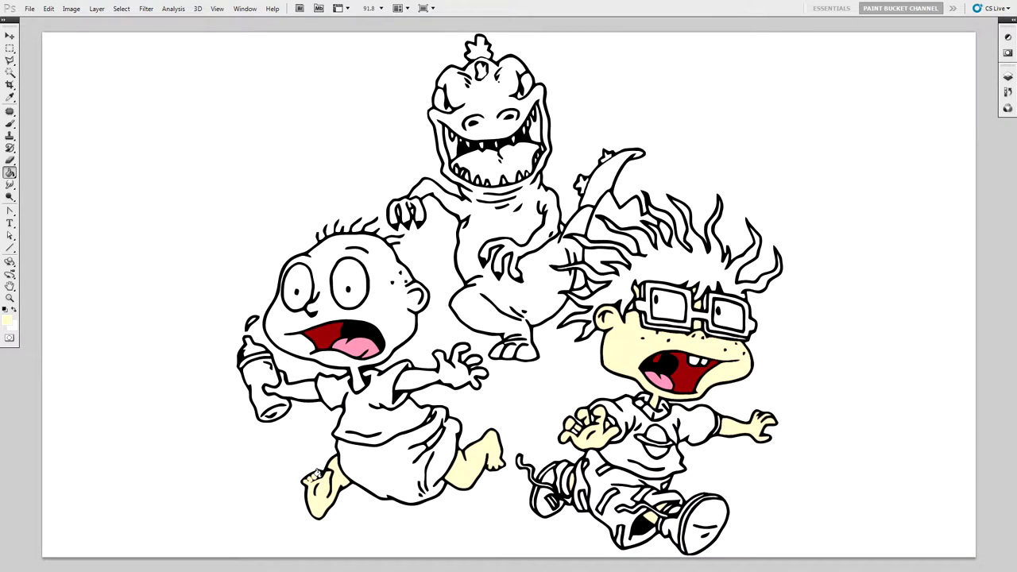
pyautogui.click(304, 393)
pyautogui.click(418, 379)
pyautogui.click(358, 360)
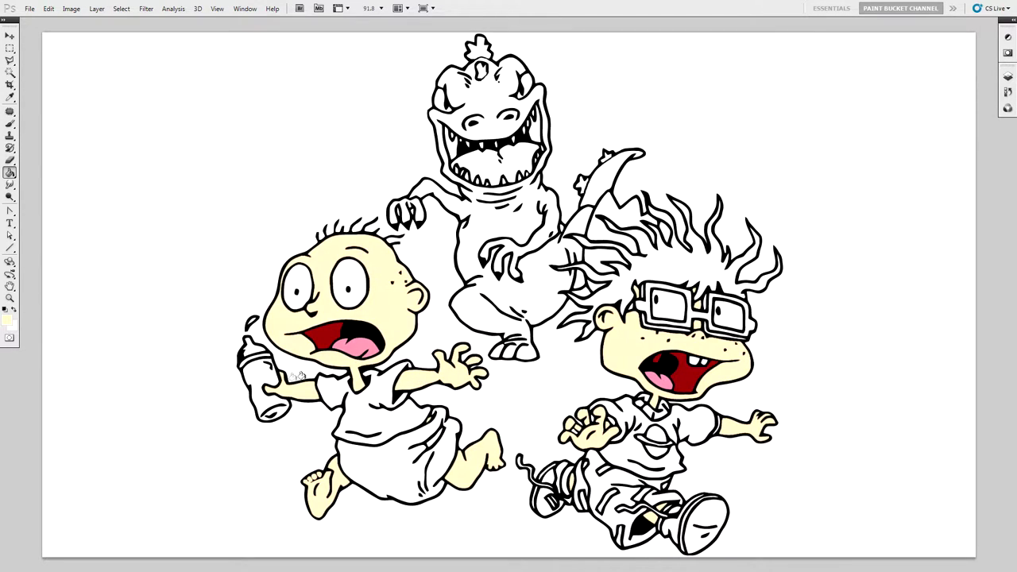
# Set the foreground color to orange f3701b and fill the hair of the boy with glasses
pyautogui.click(9, 321)
pyautogui.doubleClick(883, 208)
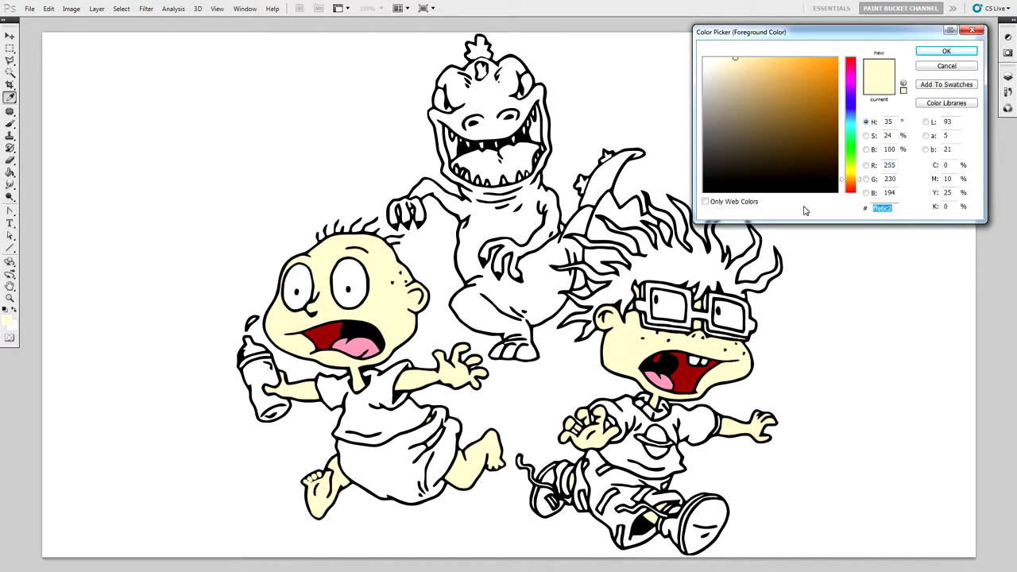
pyautogui.write('f3701b')
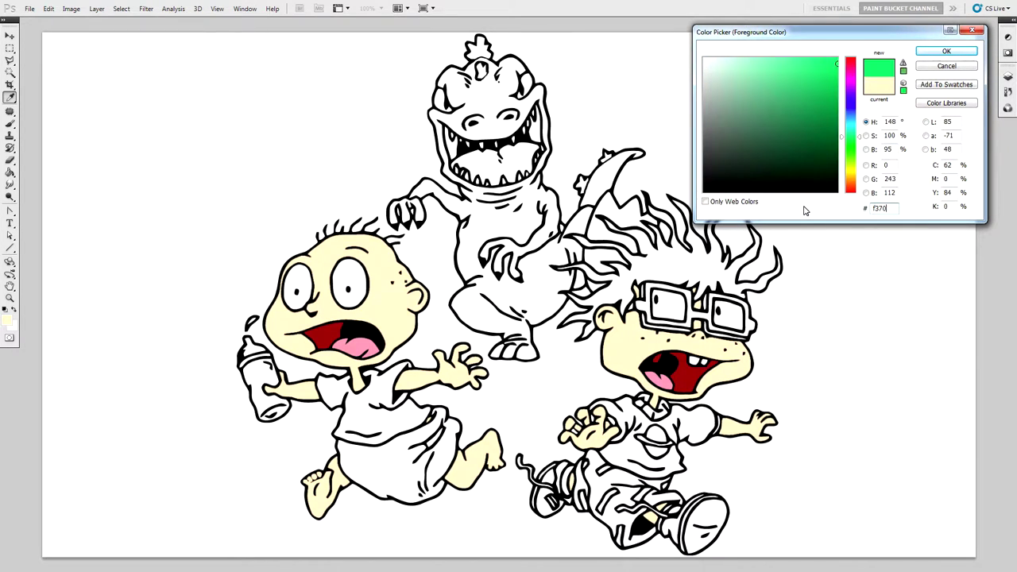
pyautogui.click(947, 51)
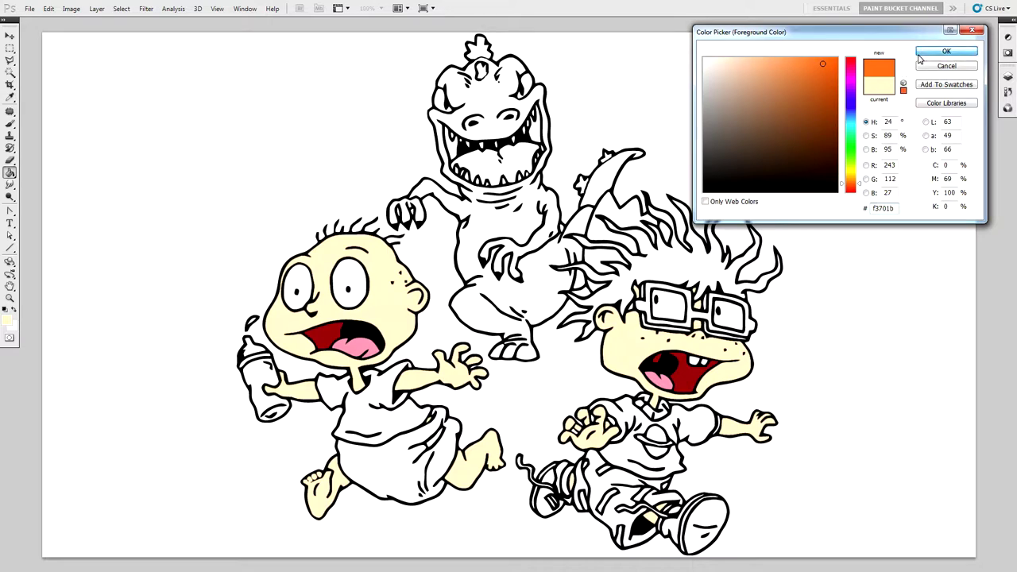
pyautogui.click(712, 259)
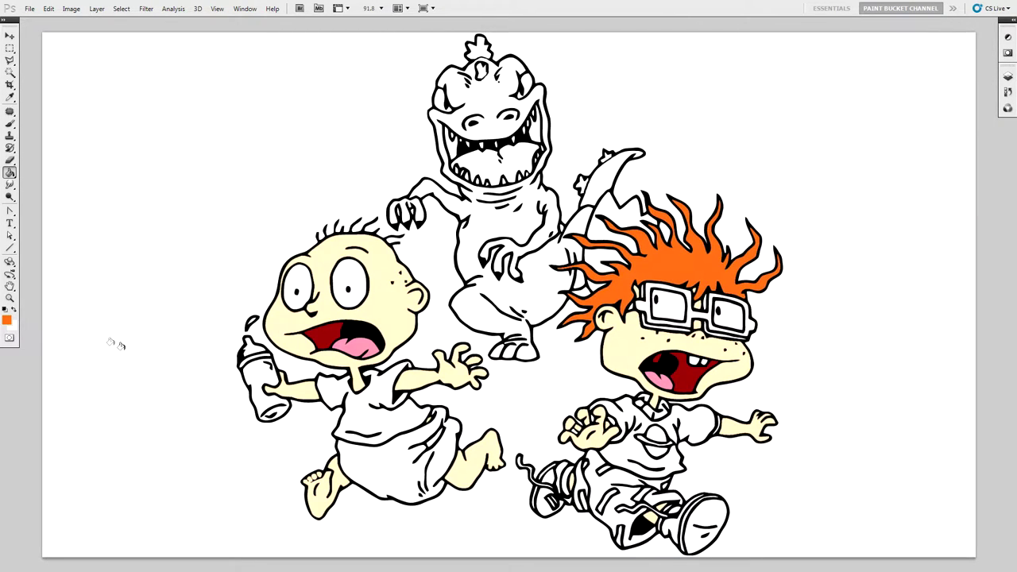
# Set the foreground color to purple 947cb9 and fill the frames of the boy's glasses
pyautogui.click(7, 320)
pyautogui.click(879, 208)
pyautogui.write('947cb9')
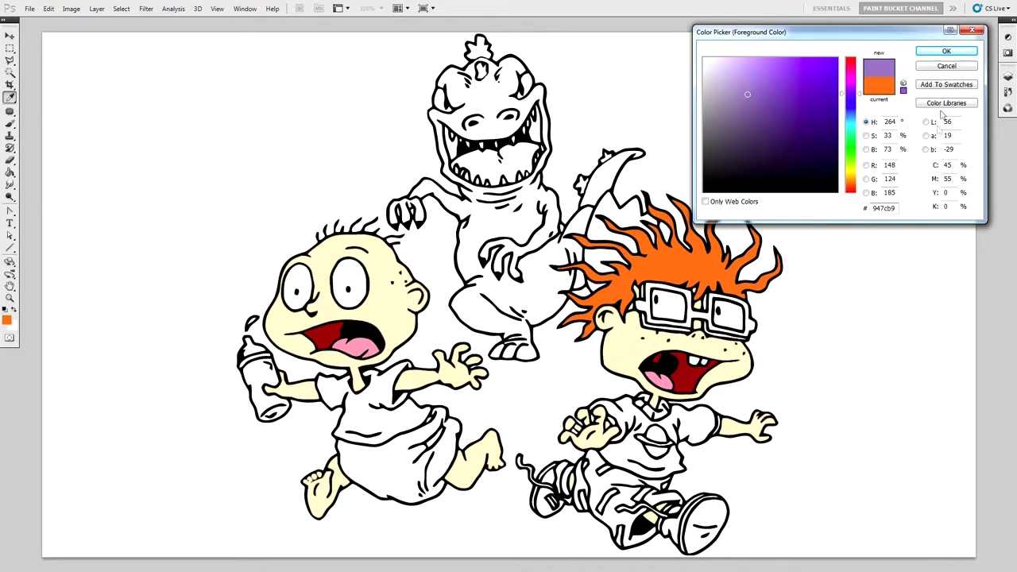
pyautogui.click(946, 51)
pyautogui.click(749, 319)
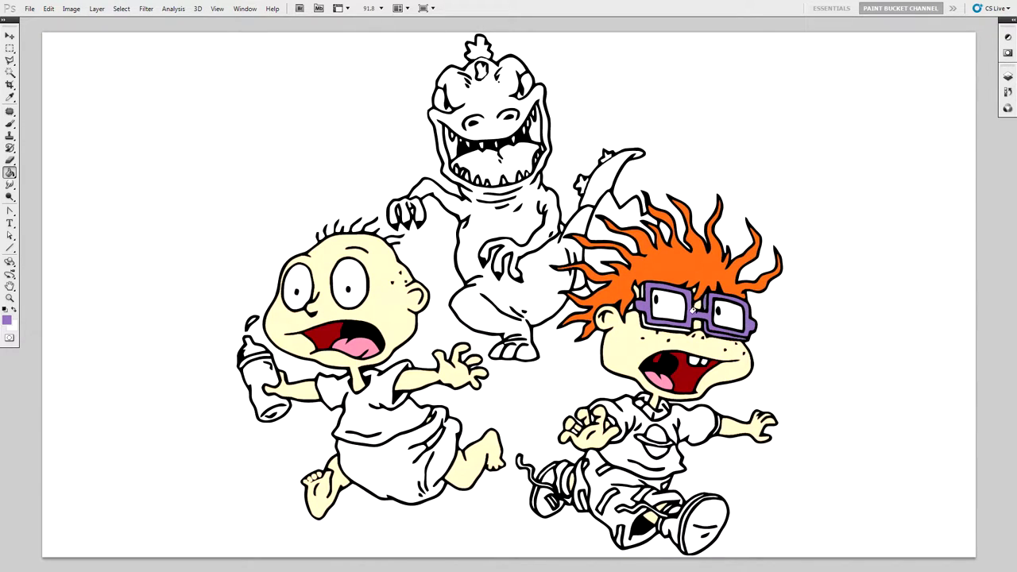
pyautogui.click(676, 325)
# Set the foreground color to red ef3e3a and fill the collar, sleeve trim and planet ring on the shirt of the boy with glasses
pyautogui.click(7, 320)
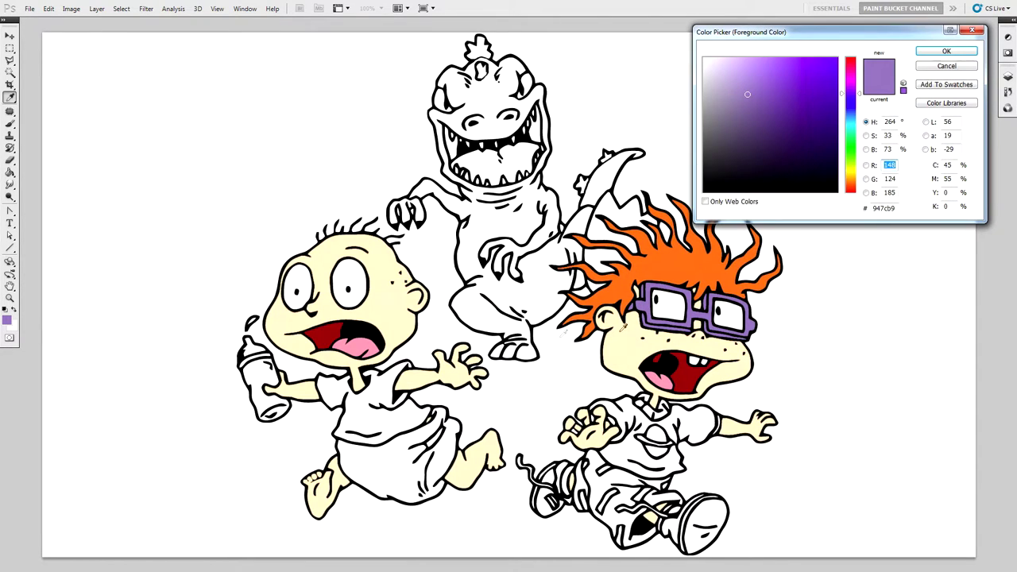
pyautogui.doubleClick(884, 208)
pyautogui.write('ef3e3a')
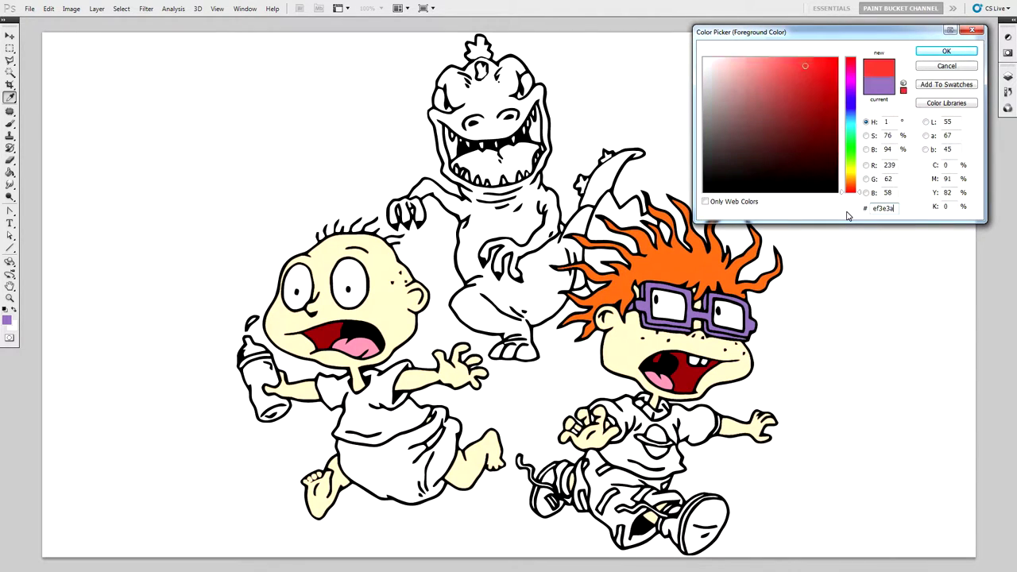
pyautogui.click(928, 51)
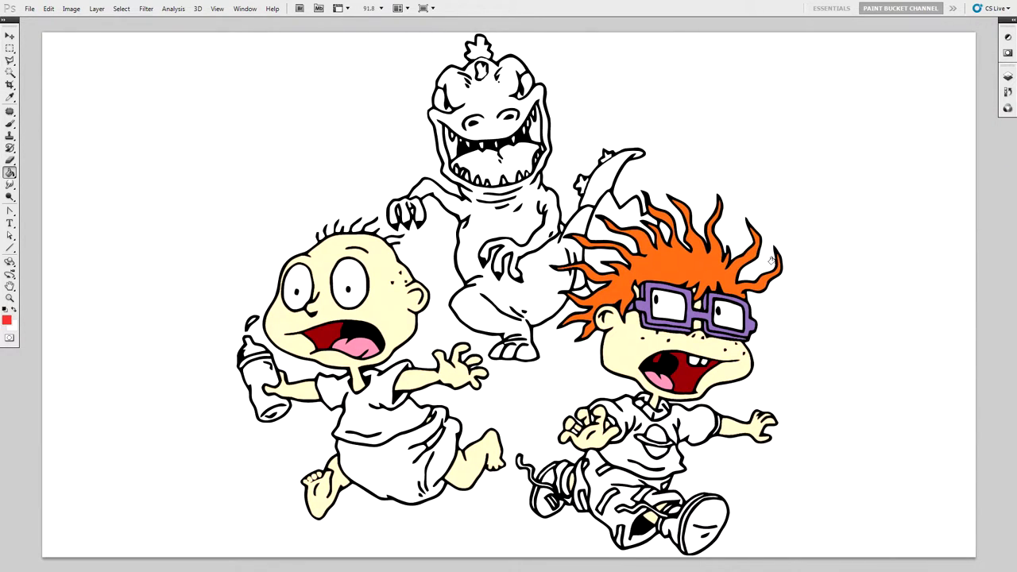
pyautogui.click(715, 418)
pyautogui.click(639, 403)
pyautogui.click(648, 406)
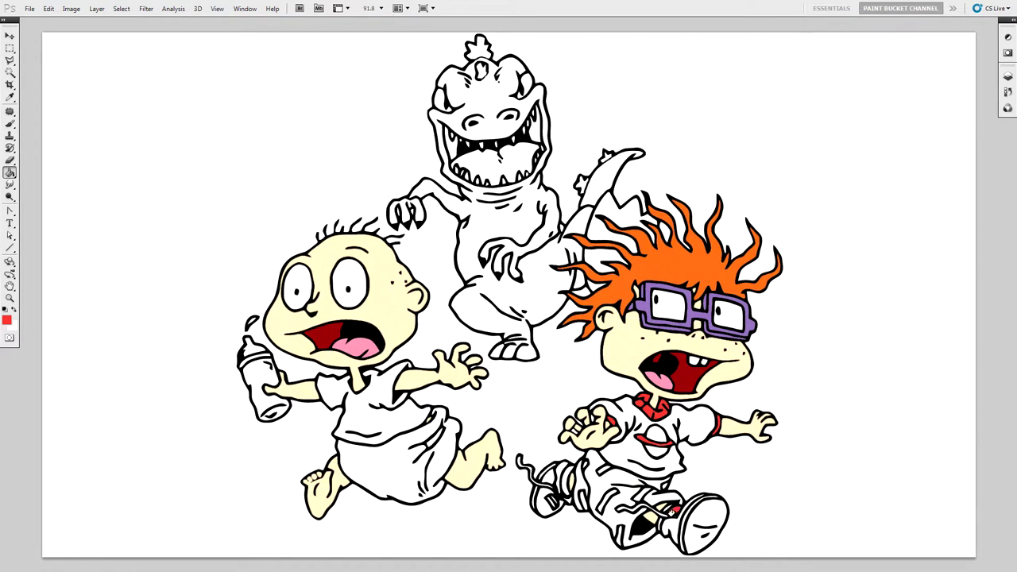
# Fill both shoes of the boy with glasses with the same red, leaving the laces and soles white
pyautogui.click(671, 518)
pyautogui.click(545, 504)
pyautogui.click(556, 475)
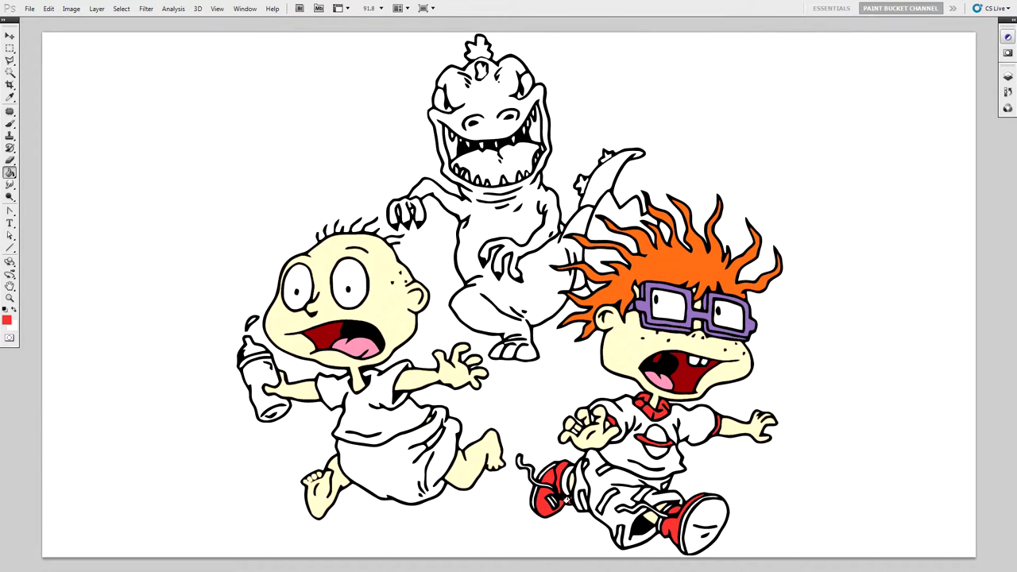
# Set the foreground color to yellow ffcc00 and fill the planet on the boy's shirt and his socks
pyautogui.click(7, 319)
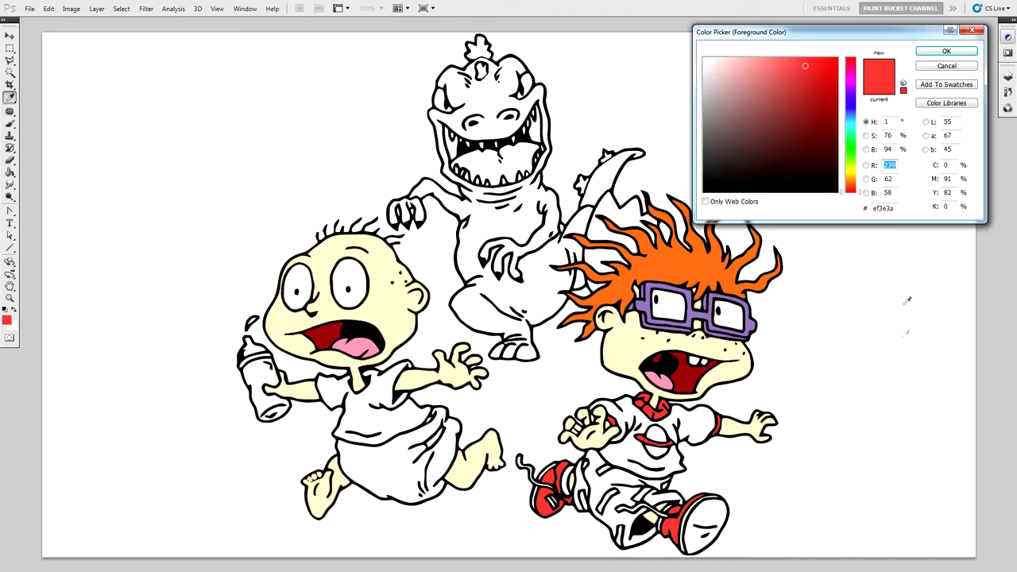
pyautogui.doubleClick(888, 208)
pyautogui.write('ff')
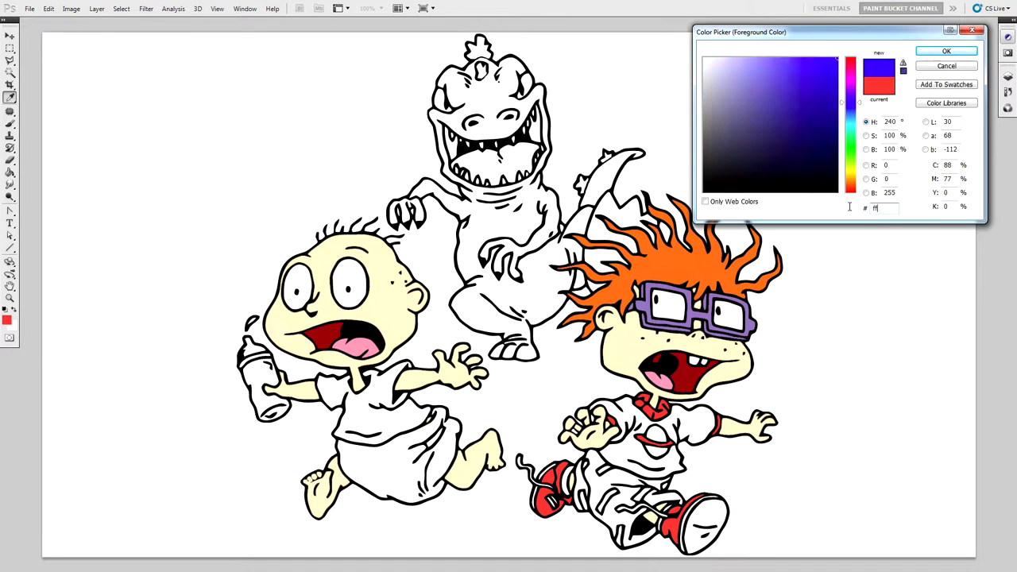
pyautogui.write('cc00')
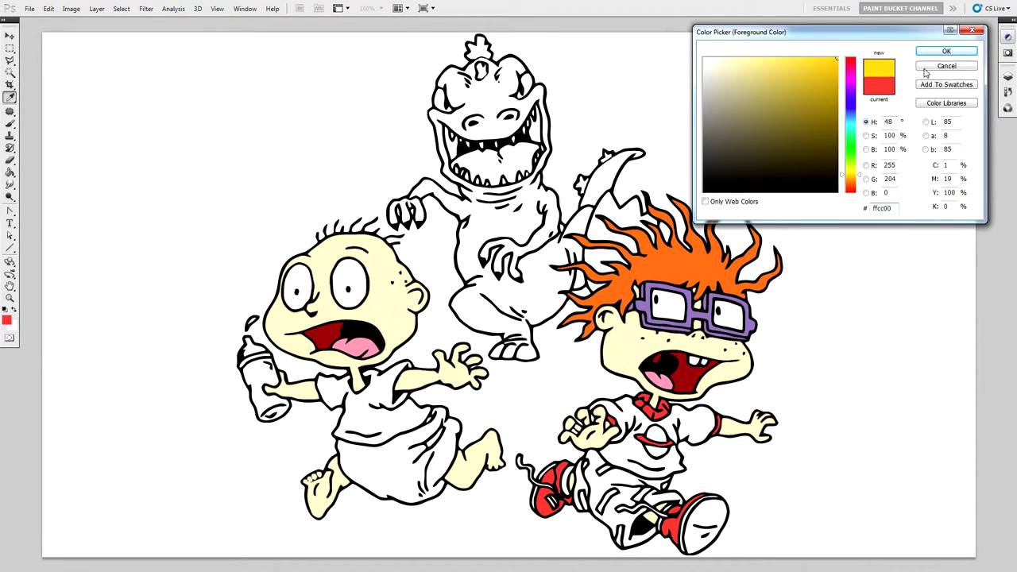
pyautogui.click(947, 50)
pyautogui.click(658, 430)
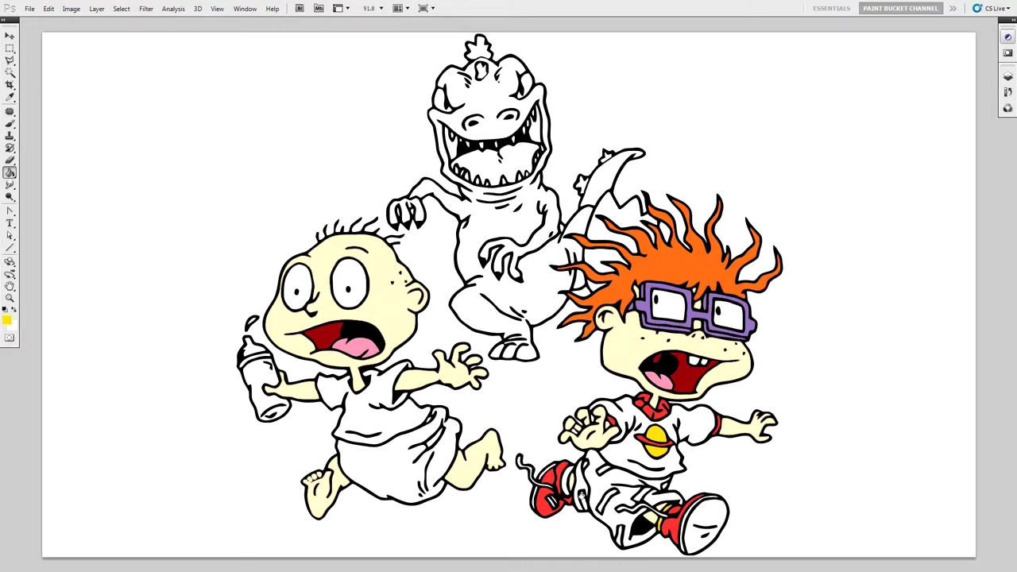
pyautogui.click(562, 480)
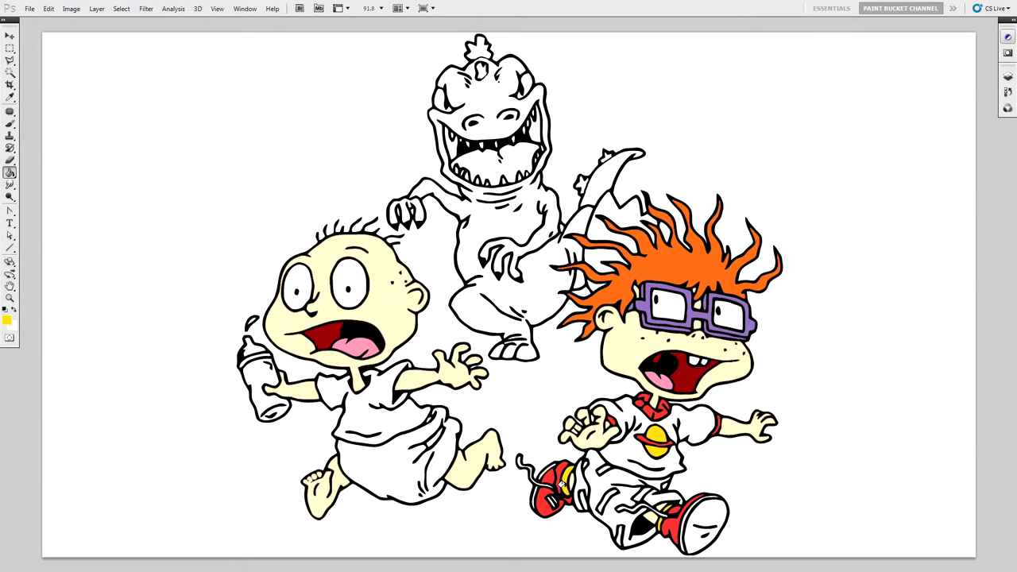
# Set the foreground color to light blue 00c1f2 and fill the shirt and sleeves of the boy with glasses
pyautogui.click(7, 320)
pyautogui.doubleClick(882, 209)
pyautogui.press('BackSpace')
pyautogui.write('00c1f2')
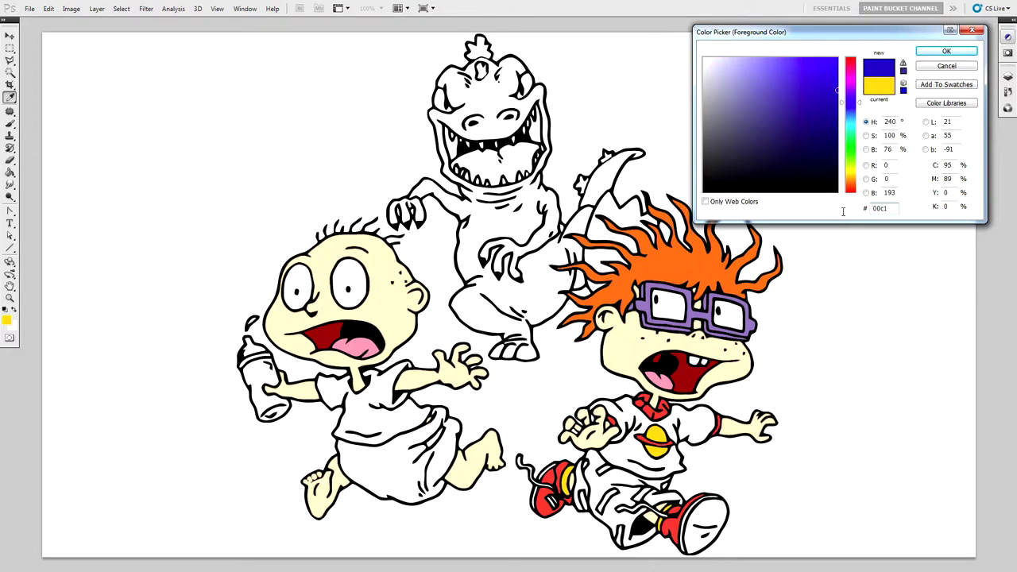
pyautogui.click(933, 54)
pyautogui.press('g')
pyautogui.click(644, 419)
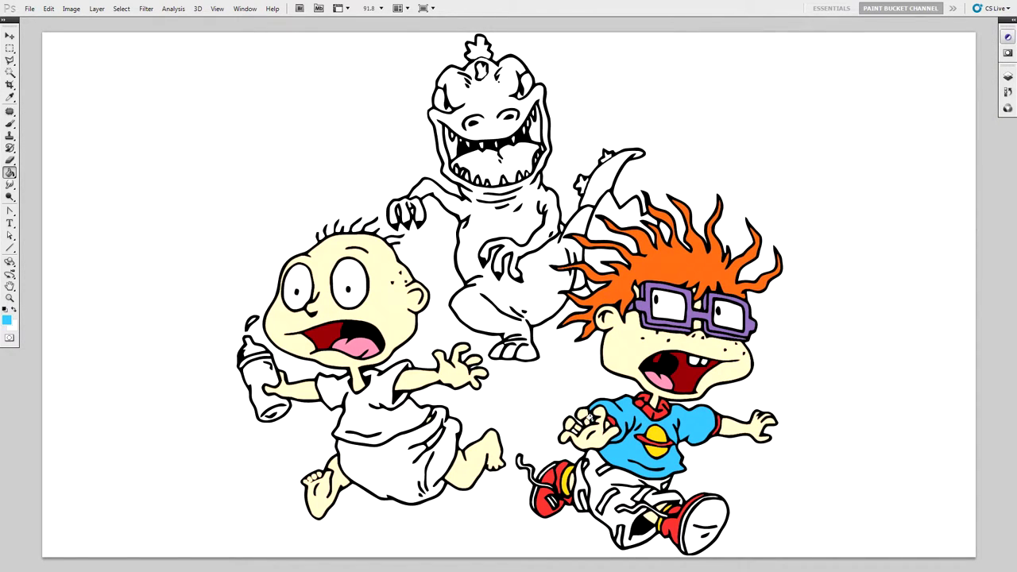
# Set the foreground color to green 00a356 and fill the trousers of the boy with glasses
pyautogui.click(7, 321)
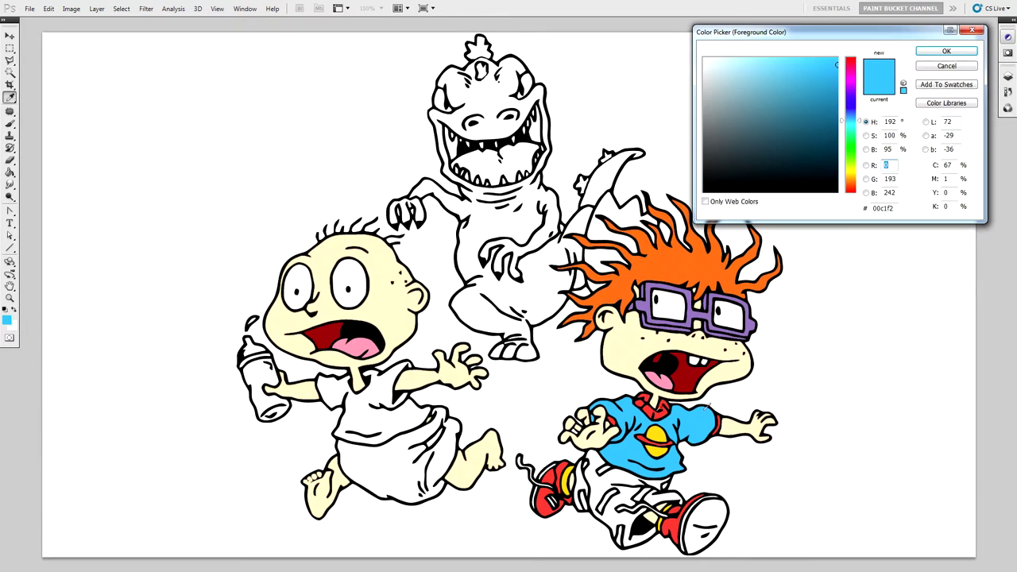
pyautogui.doubleClick(899, 209)
pyautogui.press('BackSpace')
pyautogui.write('00a356')
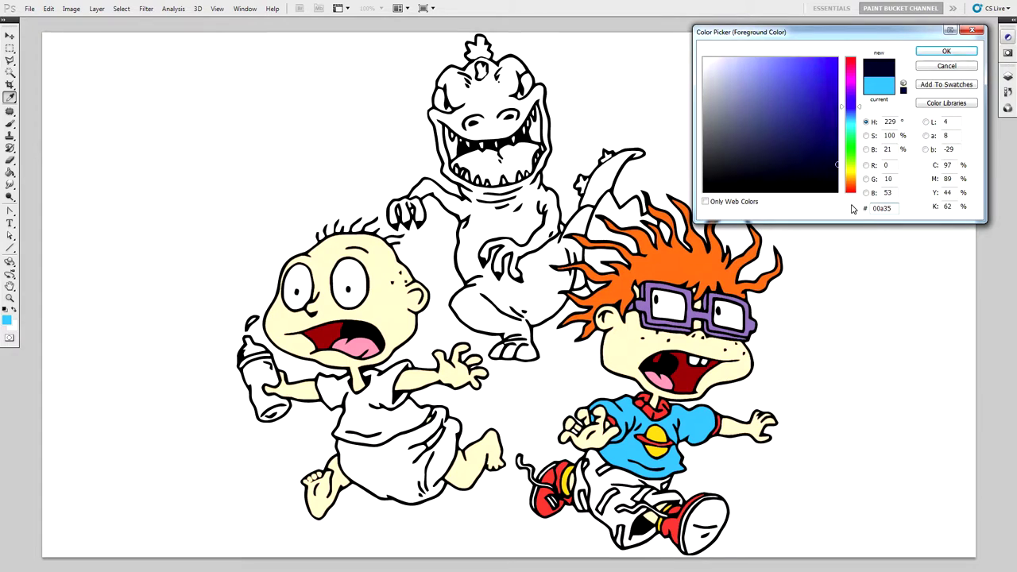
pyautogui.click(941, 54)
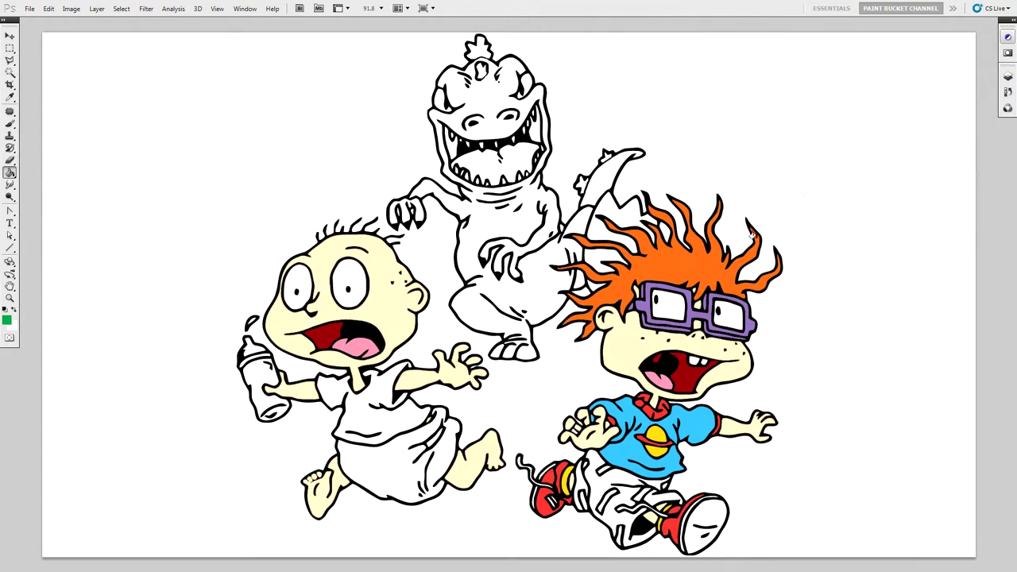
pyautogui.click(607, 475)
pyautogui.click(661, 493)
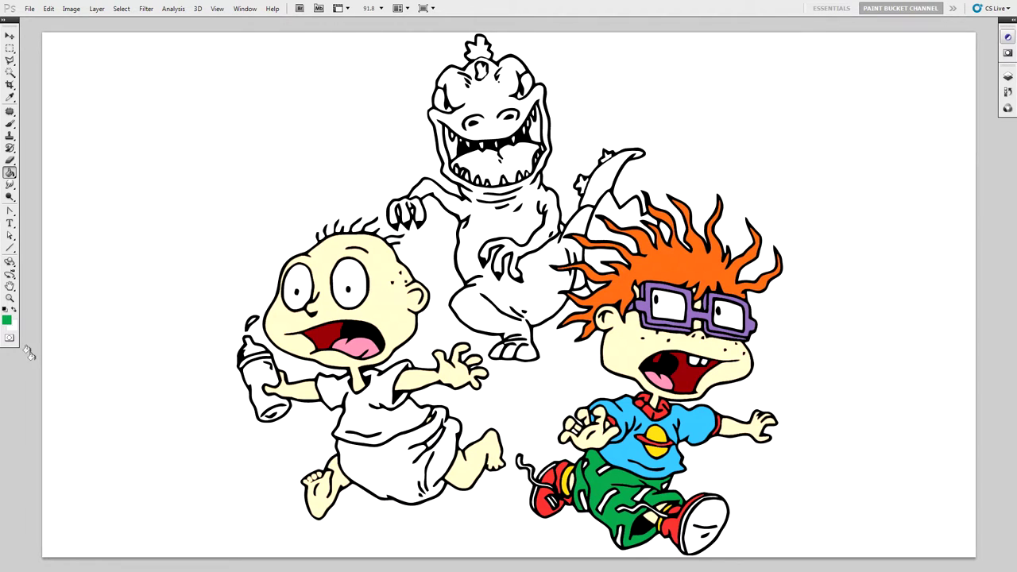
# Set the foreground color to light green 61bc44 and fill the patches on the trousers of the boy with glasses
pyautogui.click(6, 320)
pyautogui.click(886, 208)
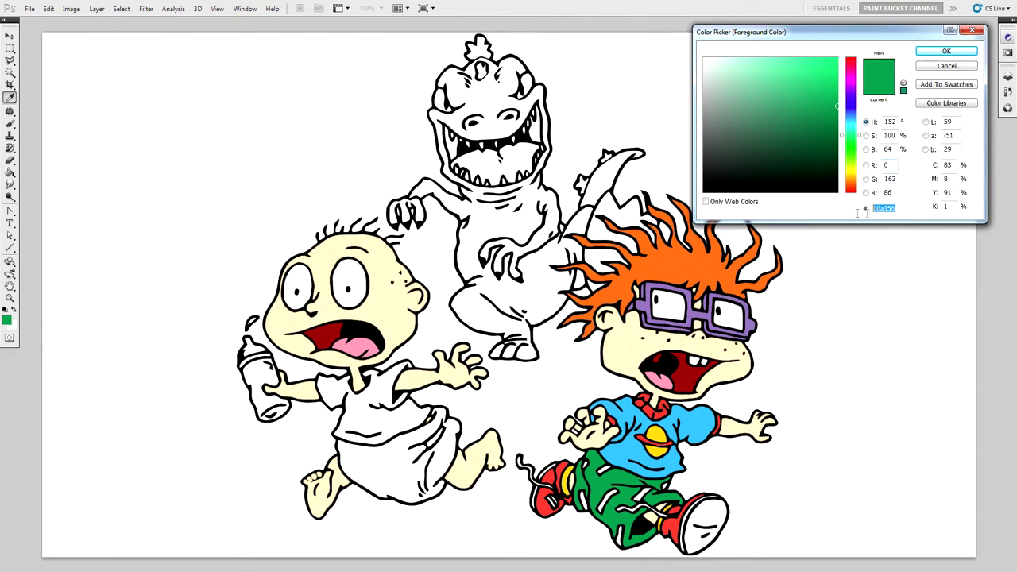
pyautogui.press('BackSpace')
pyautogui.write('61b')
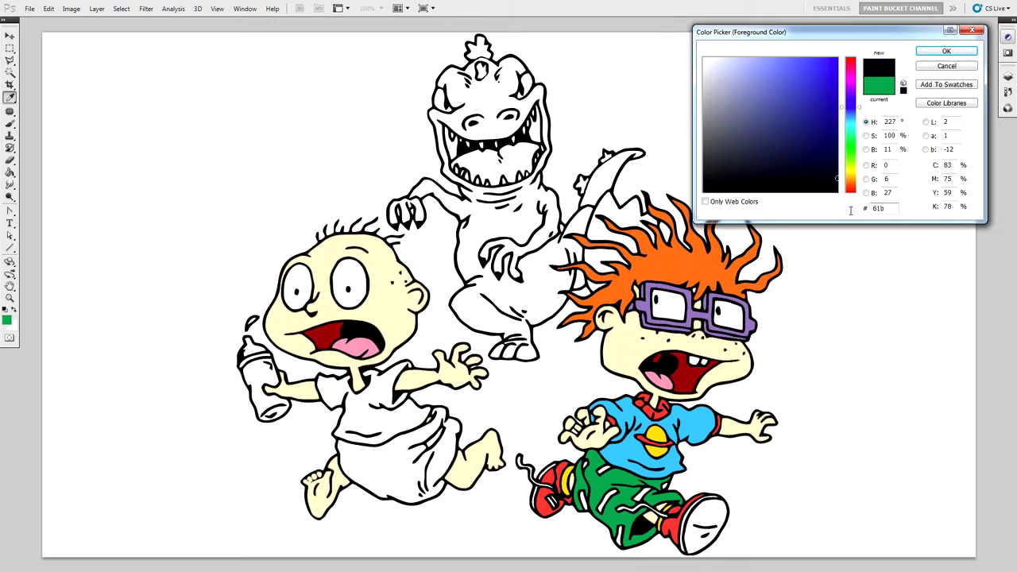
pyautogui.write('c46')
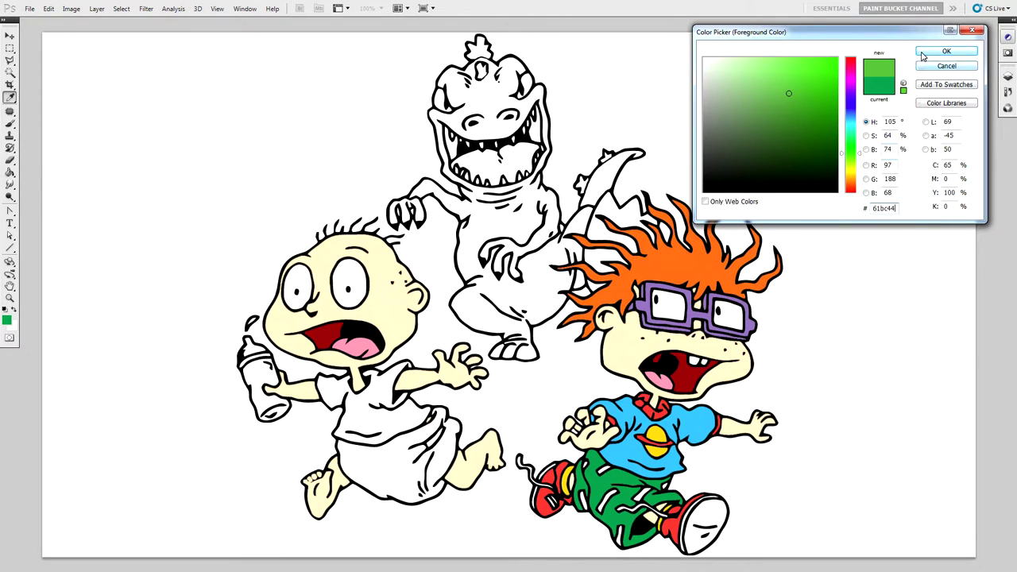
pyautogui.click(946, 51)
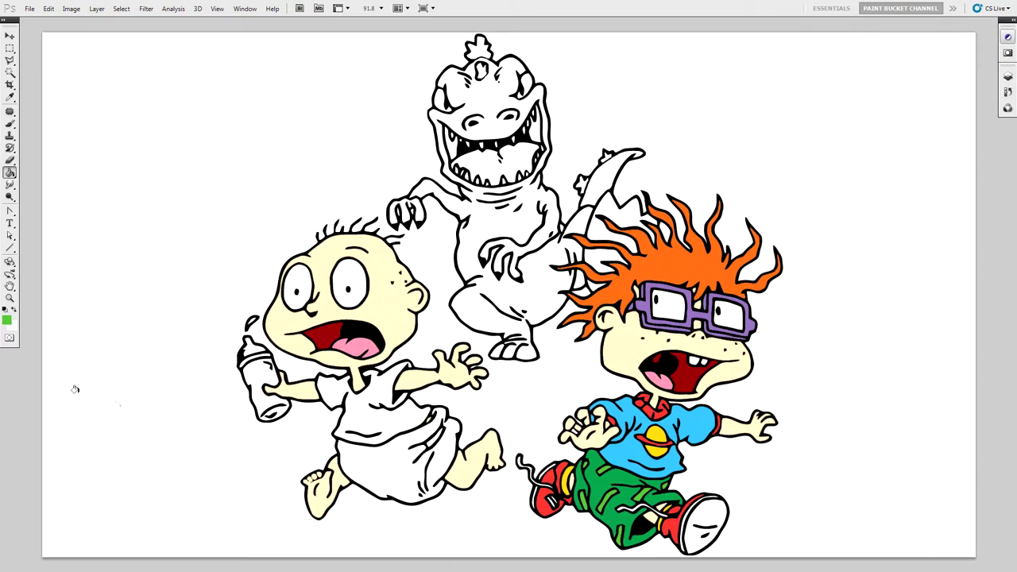
# Set the foreground color to light blue 6dd0f6 and fill the shirt of the bald baby
pyautogui.click(7, 319)
pyautogui.doubleClick(884, 209)
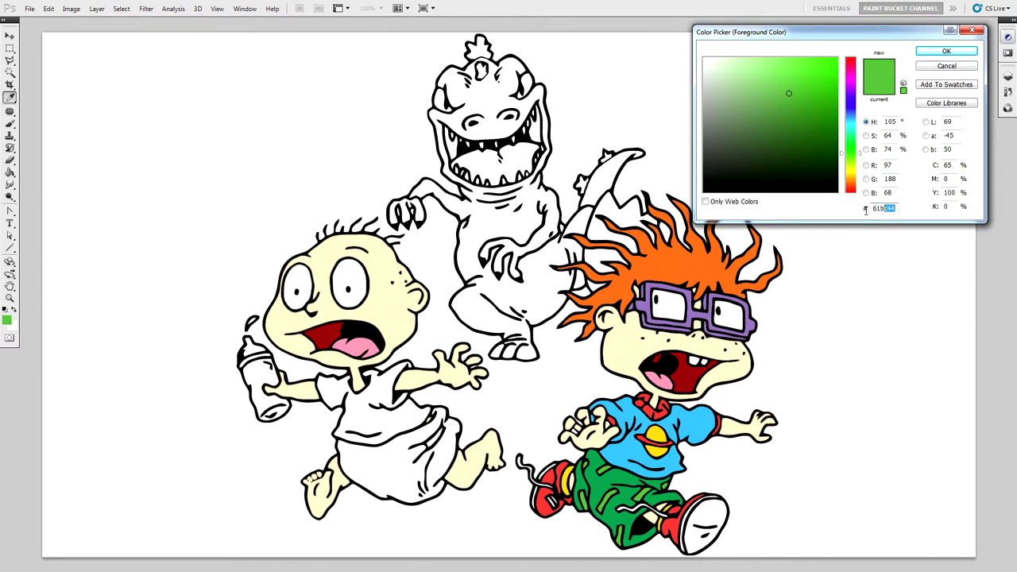
pyautogui.write('6dd0f6')
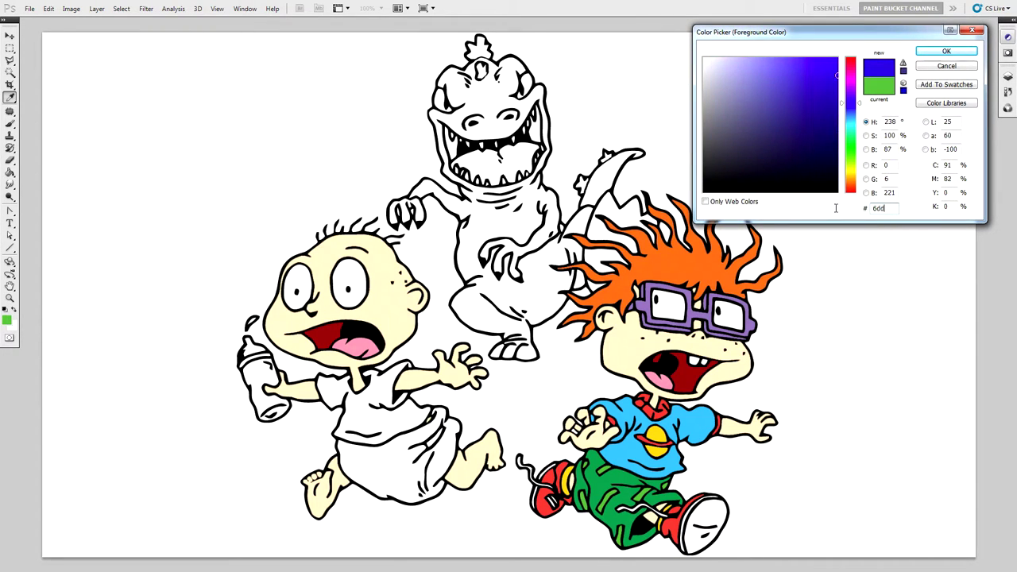
pyautogui.click(931, 53)
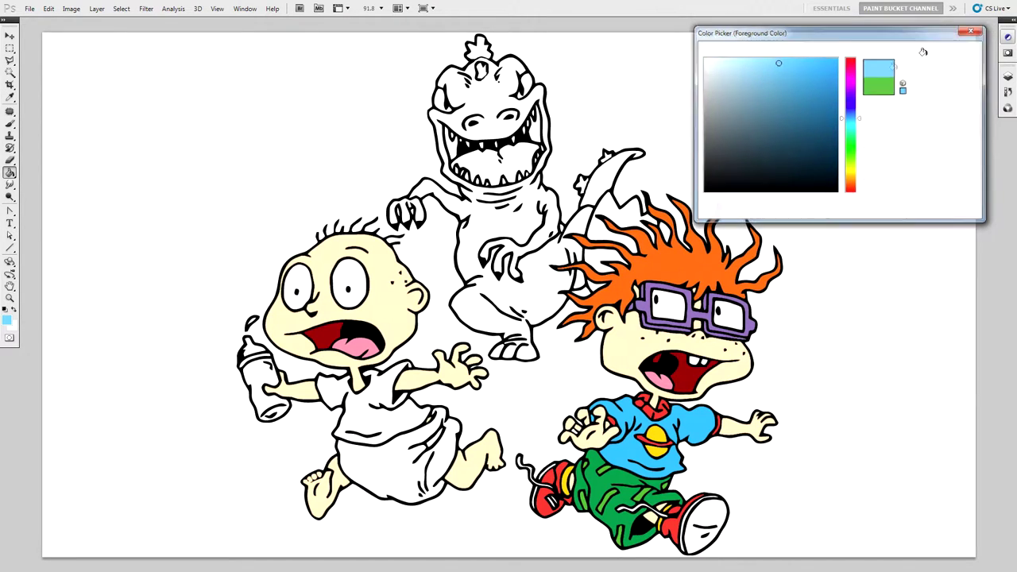
pyautogui.click(386, 377)
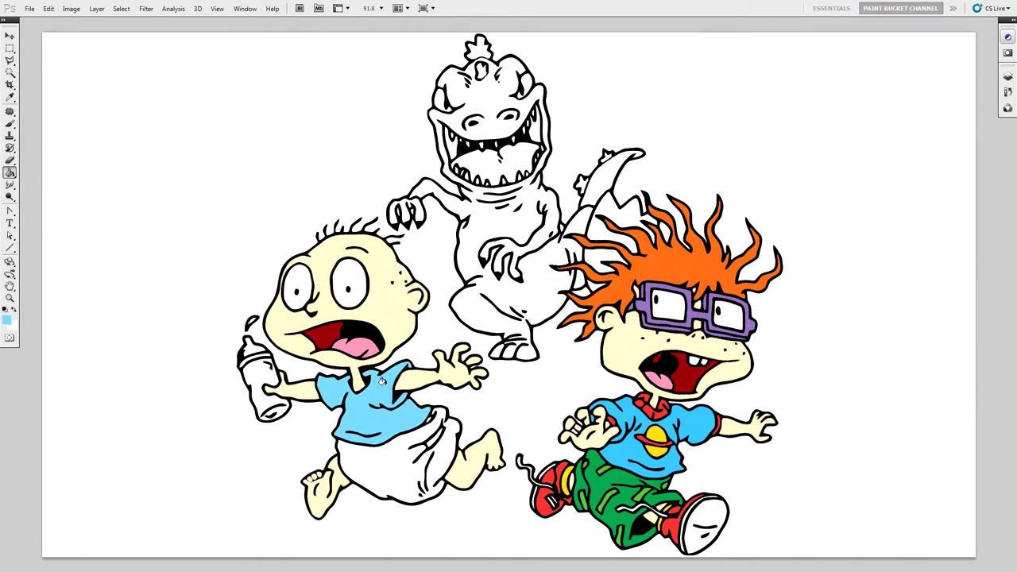
# Set the foreground color to yellow fff100 and fill the tab on the bald baby's diaper
pyautogui.click(7, 319)
pyautogui.doubleClick(883, 208)
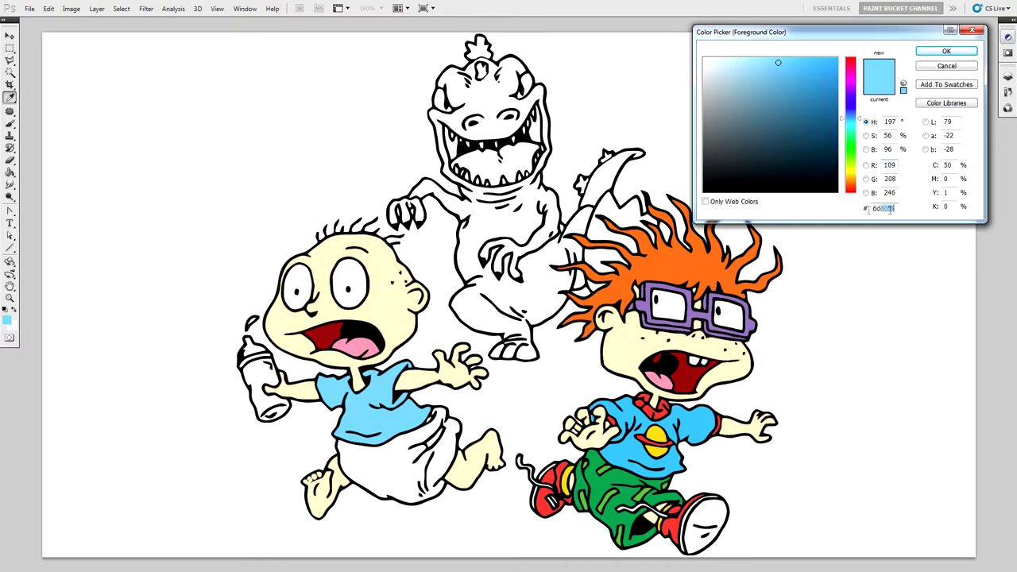
pyautogui.press('BackSpace')
pyautogui.write('fff100')
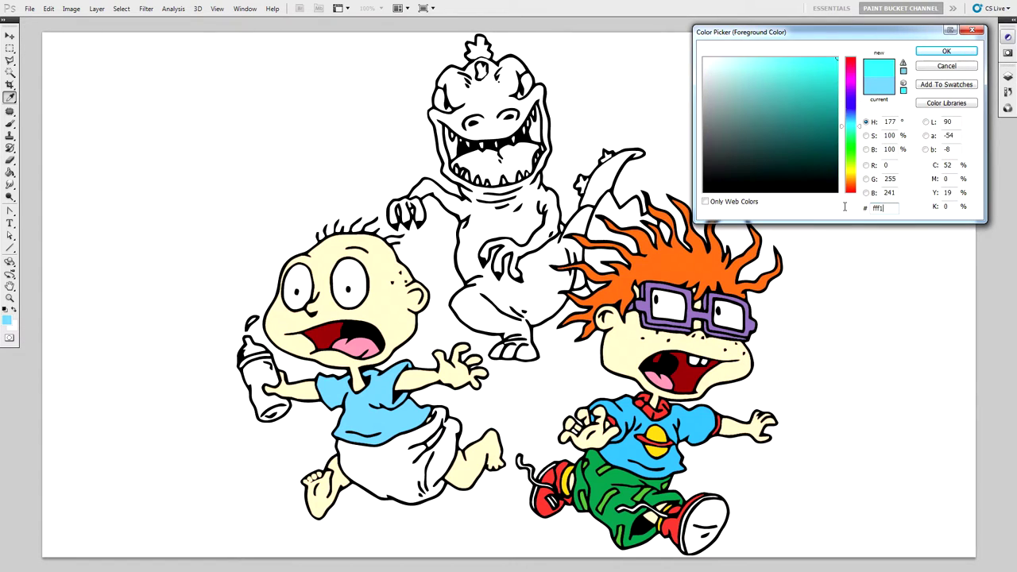
pyautogui.click(946, 51)
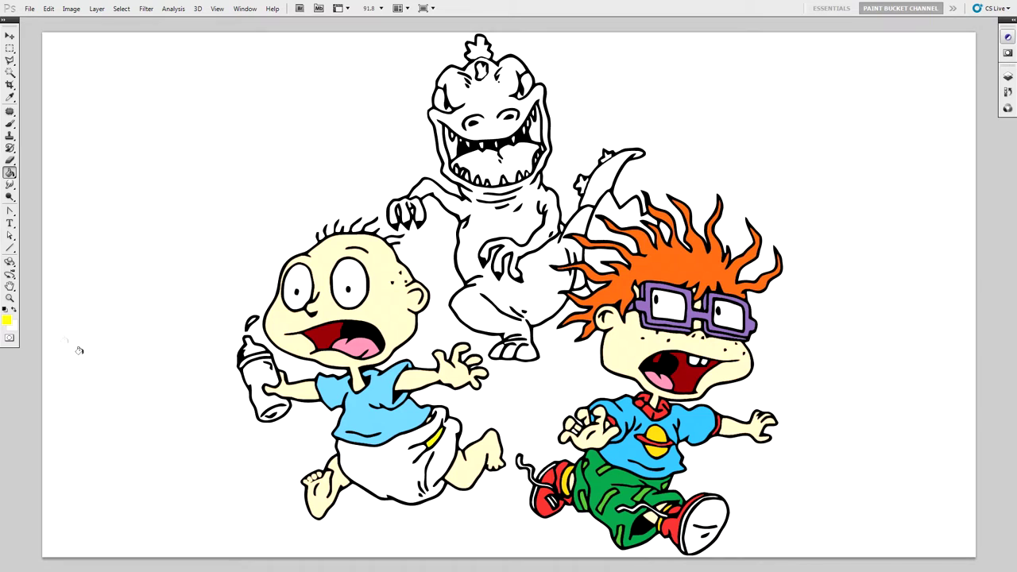
# Set the foreground color to pinkish red fe4968 and fill the nipple and cap of the baby bottle
pyautogui.click(6, 321)
pyautogui.moveTo(893, 208); pyautogui.dragTo(853, 215)
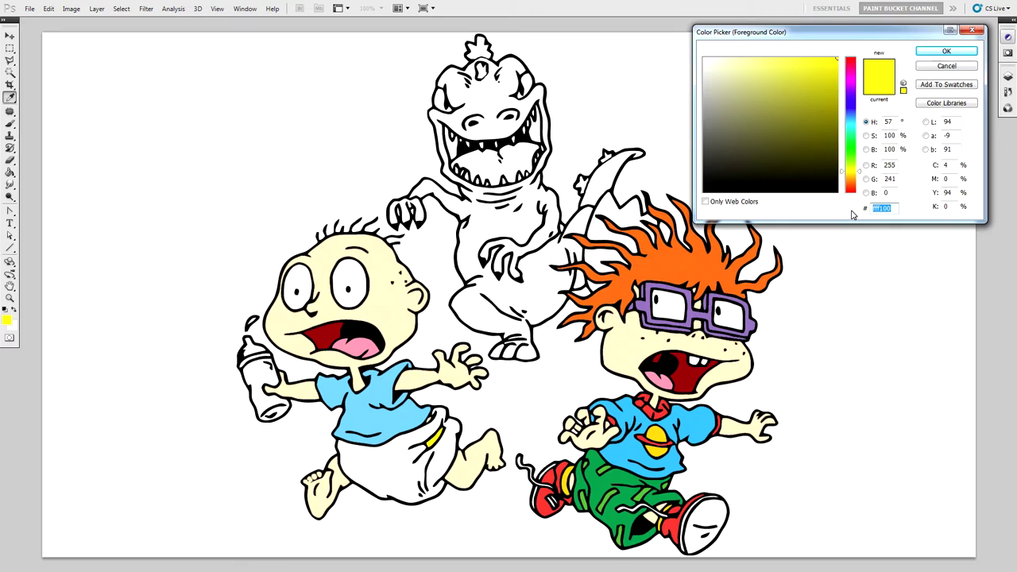
pyautogui.press('BackSpace')
pyautogui.write('fe4')
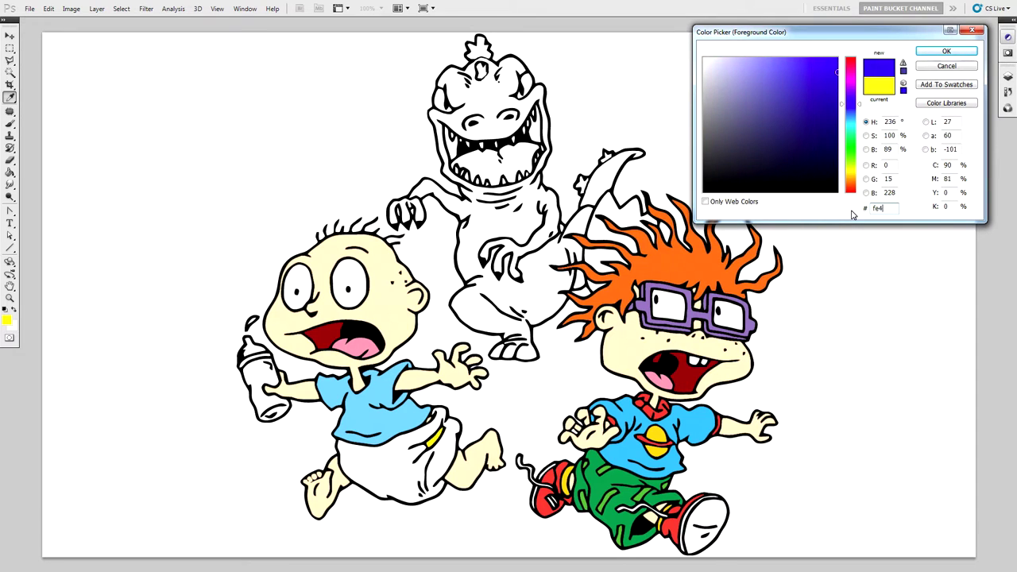
pyautogui.write('968')
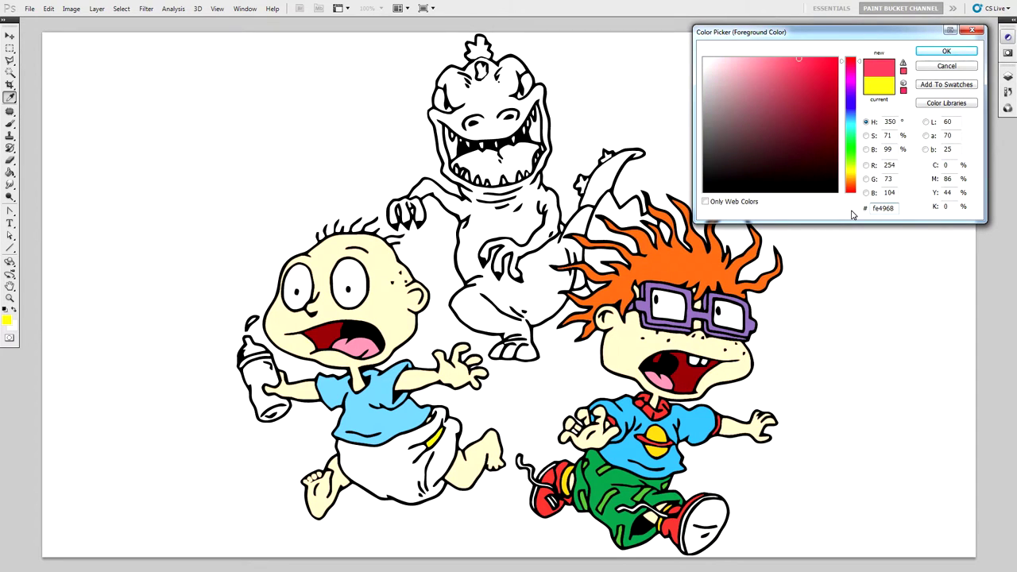
pyautogui.click(947, 51)
pyautogui.click(249, 344)
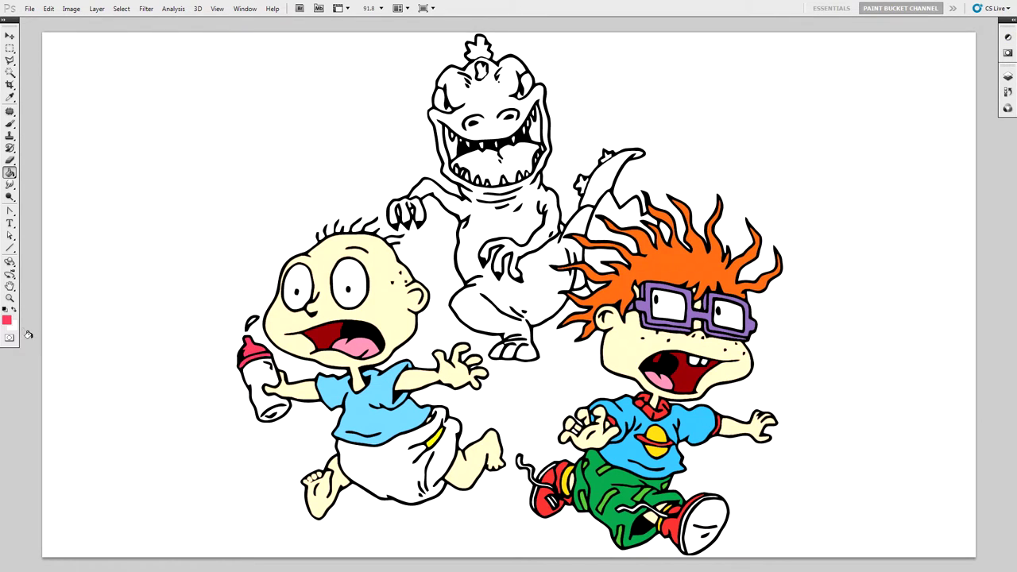
# Set the foreground color to pale turquoise 9fe6de and fill the spikes on the dinosaur's head and tail
pyautogui.click(6, 320)
pyautogui.click(897, 208)
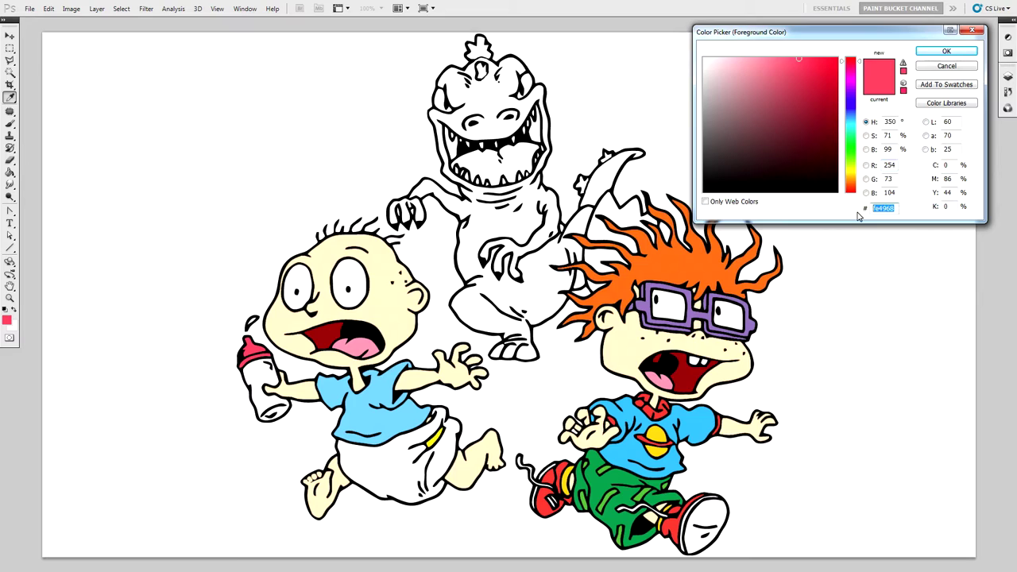
pyautogui.write('9fe6de')
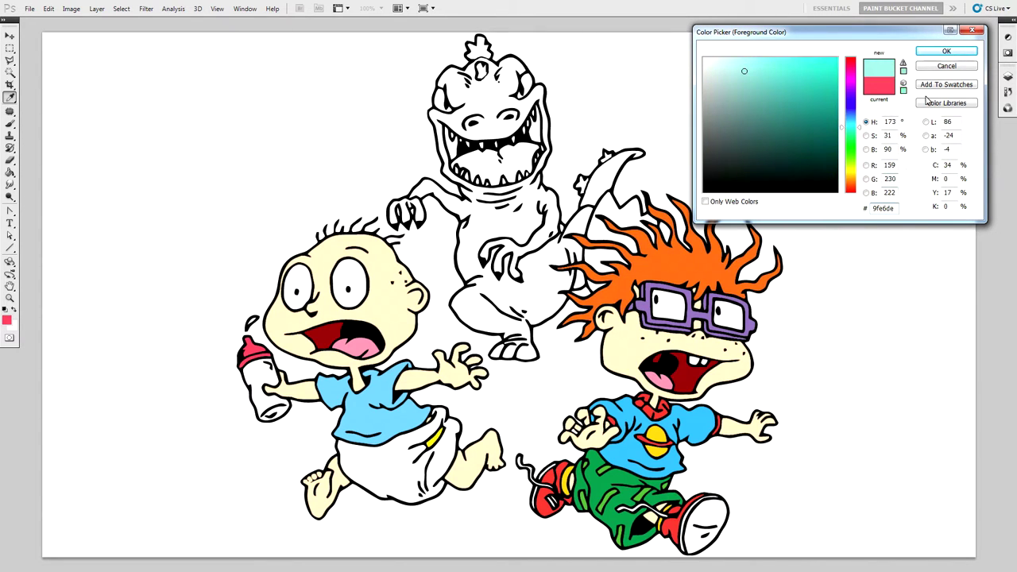
pyautogui.press('Return')
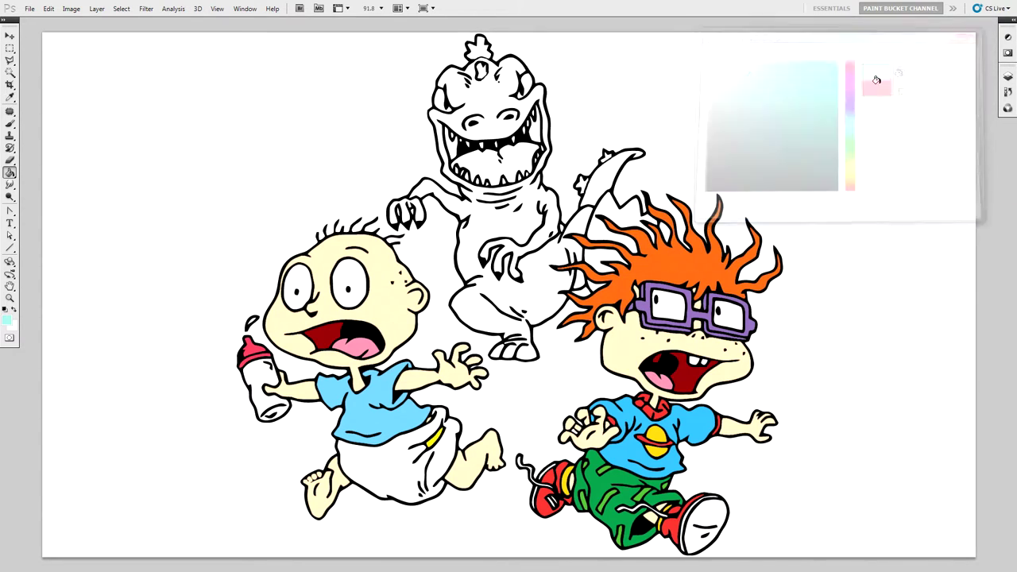
pyautogui.click(604, 154)
pyautogui.click(580, 181)
pyautogui.click(477, 49)
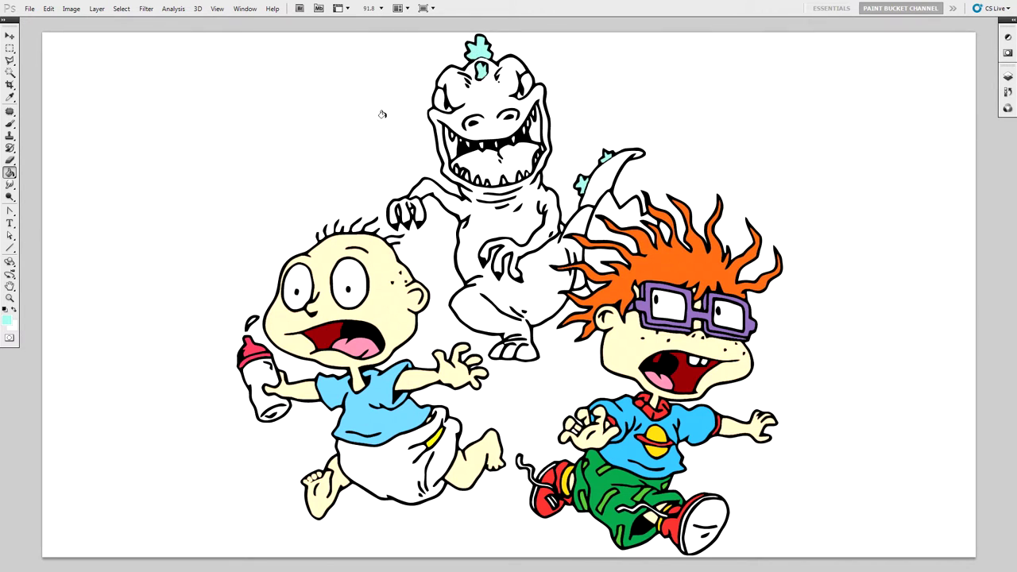
# Set the foreground color to orange-red ff4411 and fill both of the dinosaur's eyes
pyautogui.click(8, 320)
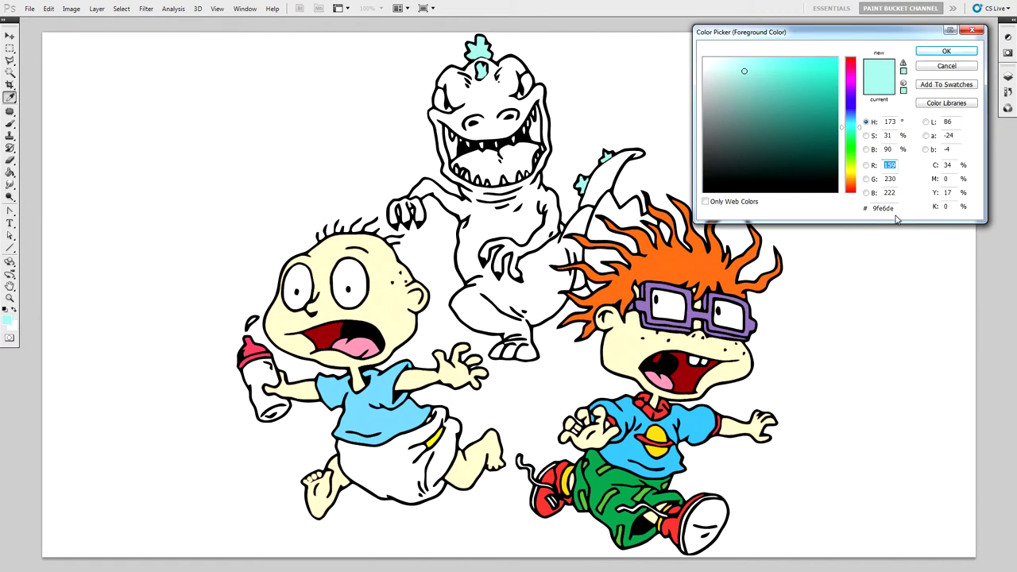
pyautogui.doubleClick(884, 208)
pyautogui.write('ff')
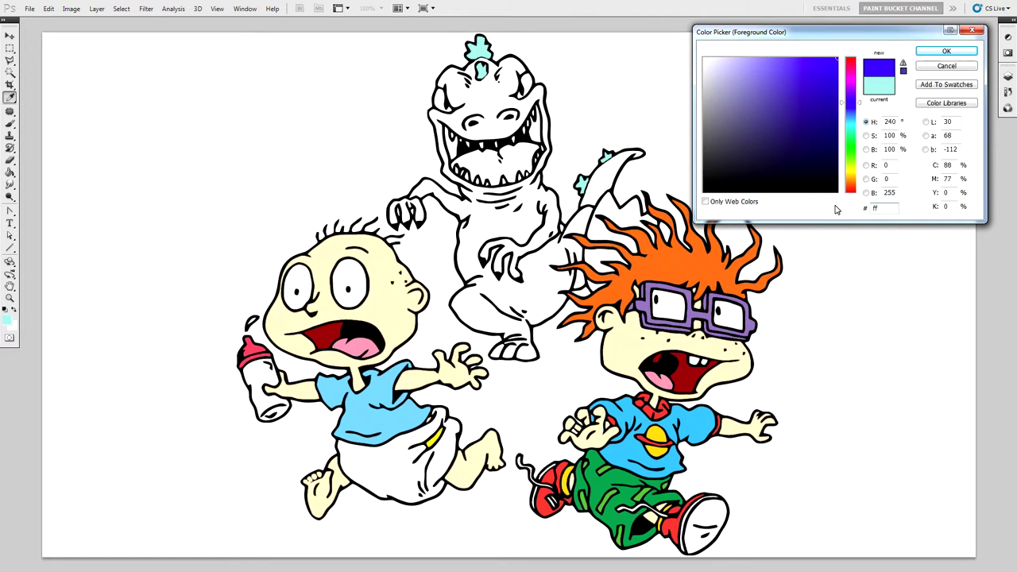
pyautogui.write('4411')
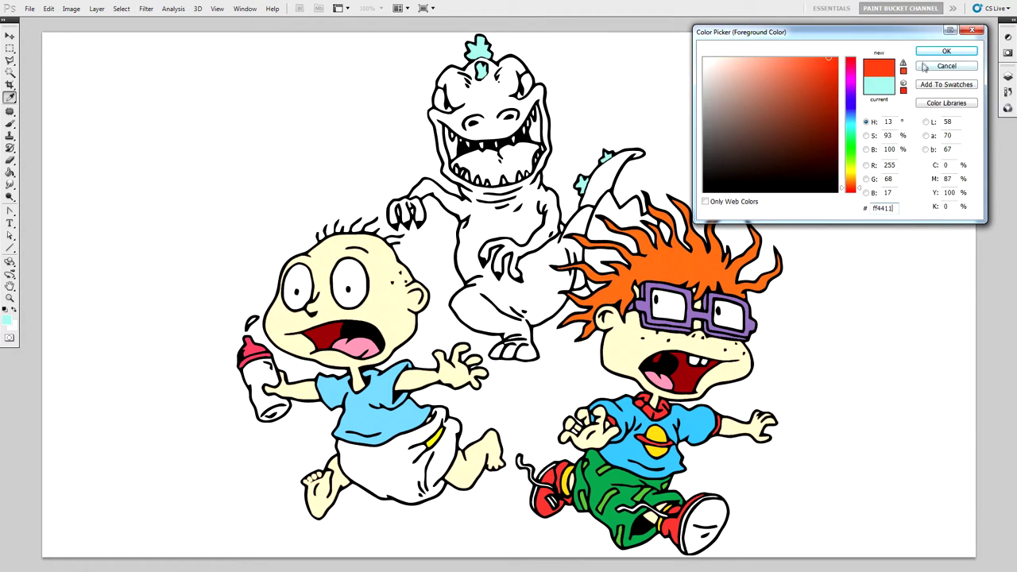
pyautogui.click(947, 51)
pyautogui.press('g')
pyautogui.click(522, 78)
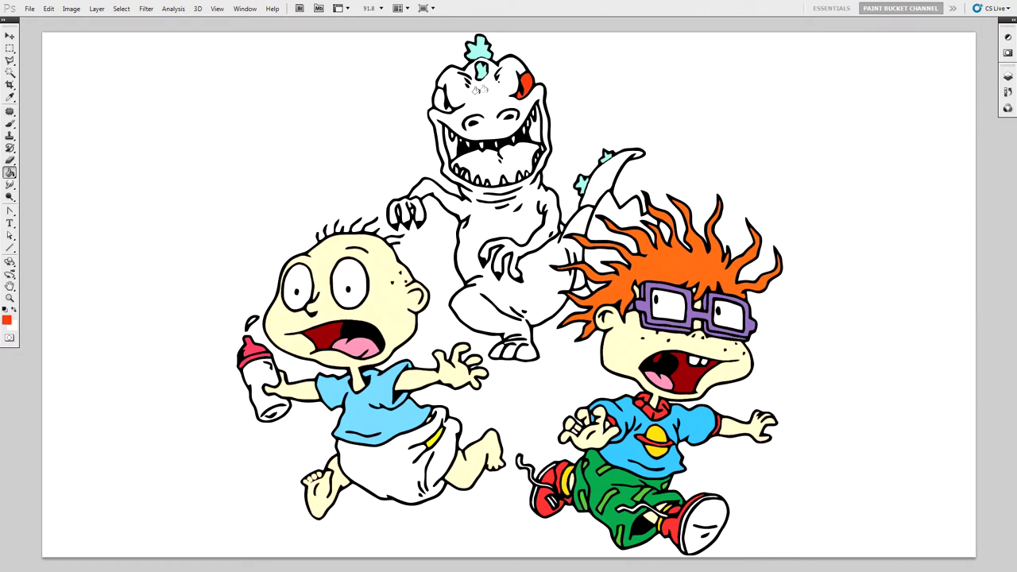
pyautogui.click(440, 100)
# Set the foreground color to blue-violet 392cb0 and fill both inner sides of the dinosaur's mouth
pyautogui.press('i')
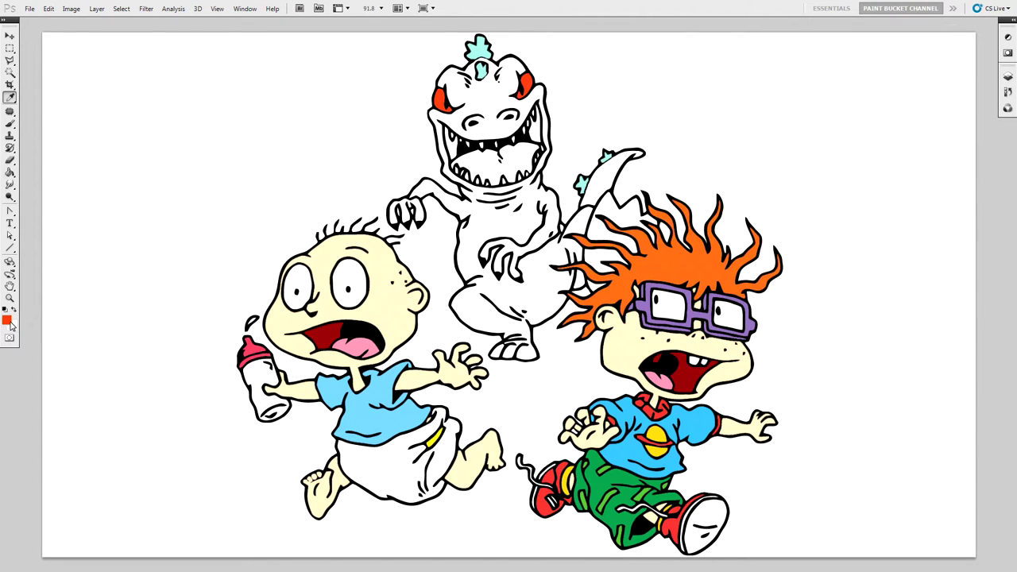
pyautogui.click(8, 320)
pyautogui.moveTo(892, 211); pyautogui.dragTo(870, 210)
pyautogui.press('BackSpace')
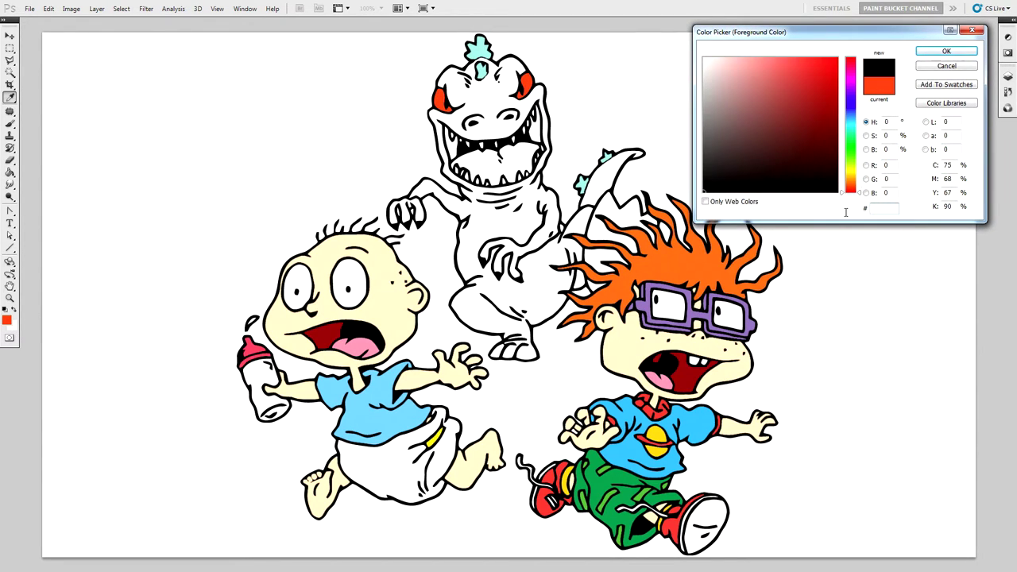
pyautogui.write('392cb0')
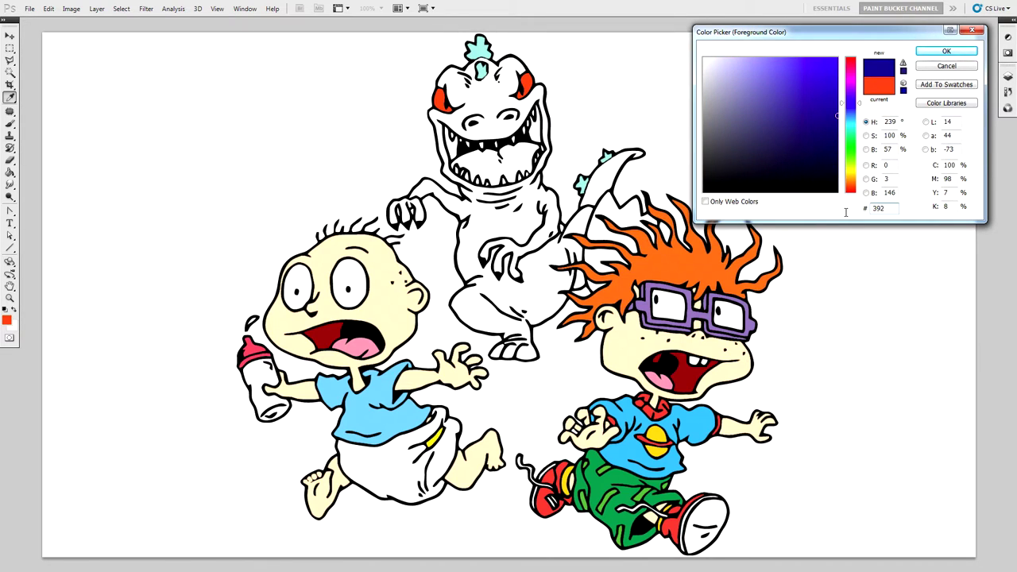
pyautogui.click(947, 51)
pyautogui.press('g')
pyautogui.click(533, 127)
pyautogui.click(451, 145)
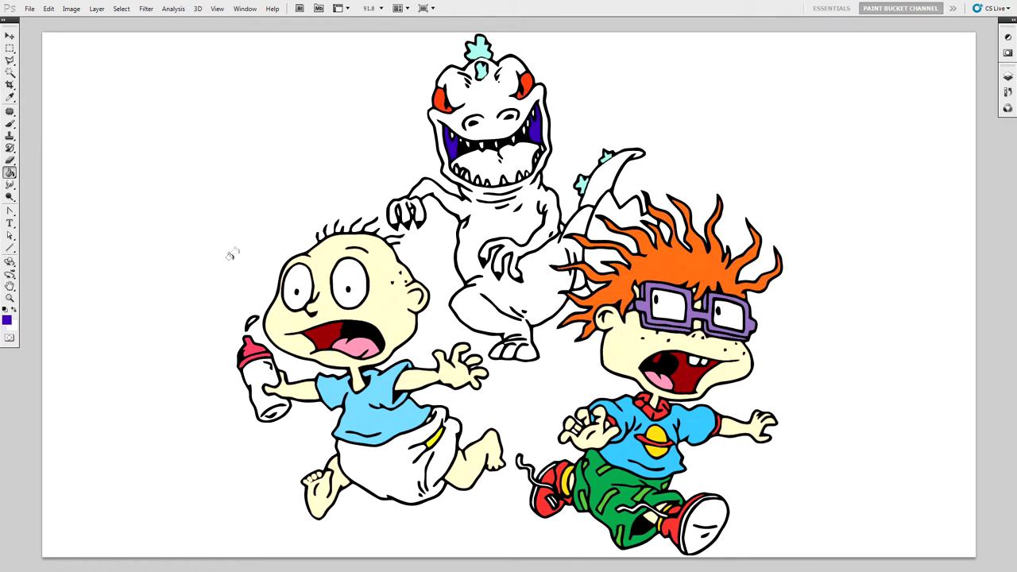
# Set the foreground color to muted purple 7f669f and fill the dinosaur's tongue
pyautogui.click(7, 321)
pyautogui.click(881, 208)
pyautogui.press('BackSpace')
pyautogui.write('7f')
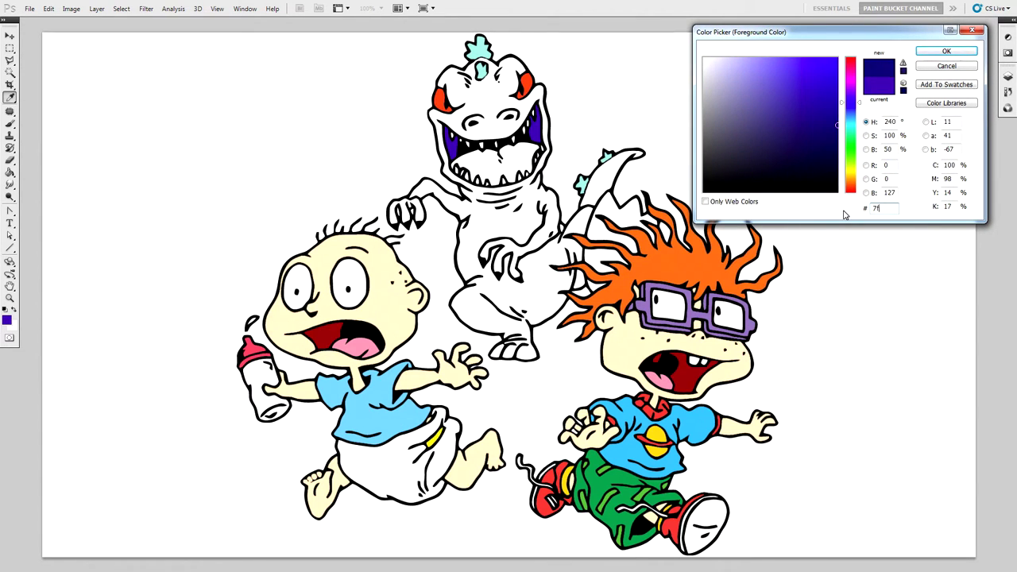
pyautogui.write('669f')
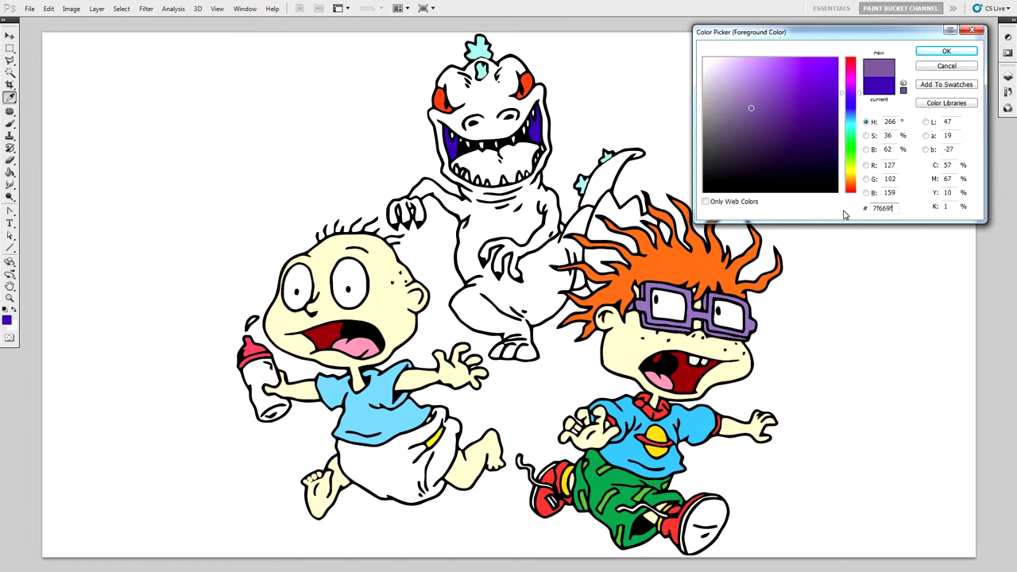
pyautogui.click(944, 52)
pyautogui.click(522, 156)
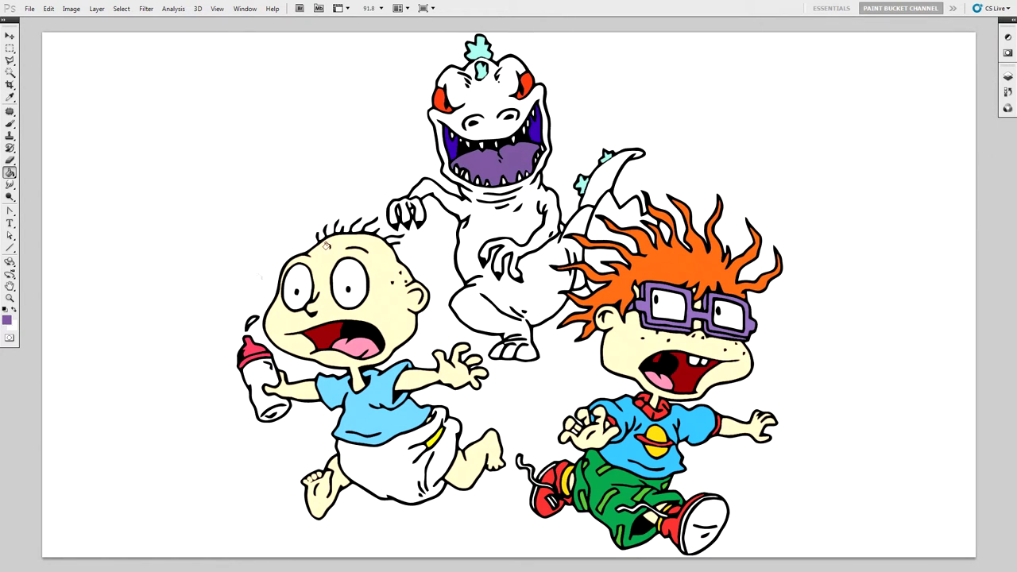
# Set the foreground color to bright green 4fcd3e and fill the dinosaur's head and body
pyautogui.click(7, 319)
pyautogui.click(892, 208)
pyautogui.write('4fcd3e')
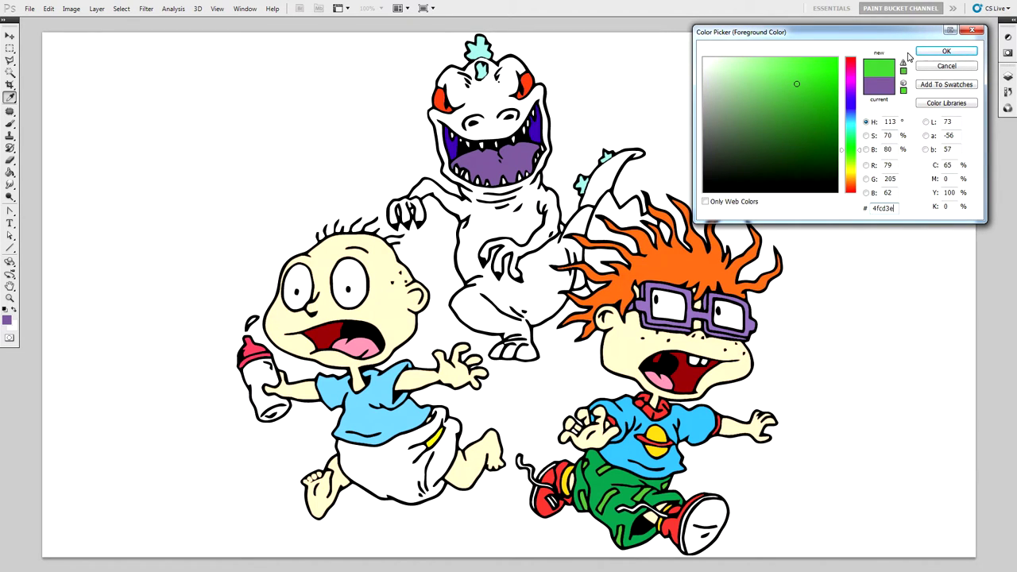
pyautogui.click(942, 51)
pyautogui.press('g')
pyautogui.click(491, 97)
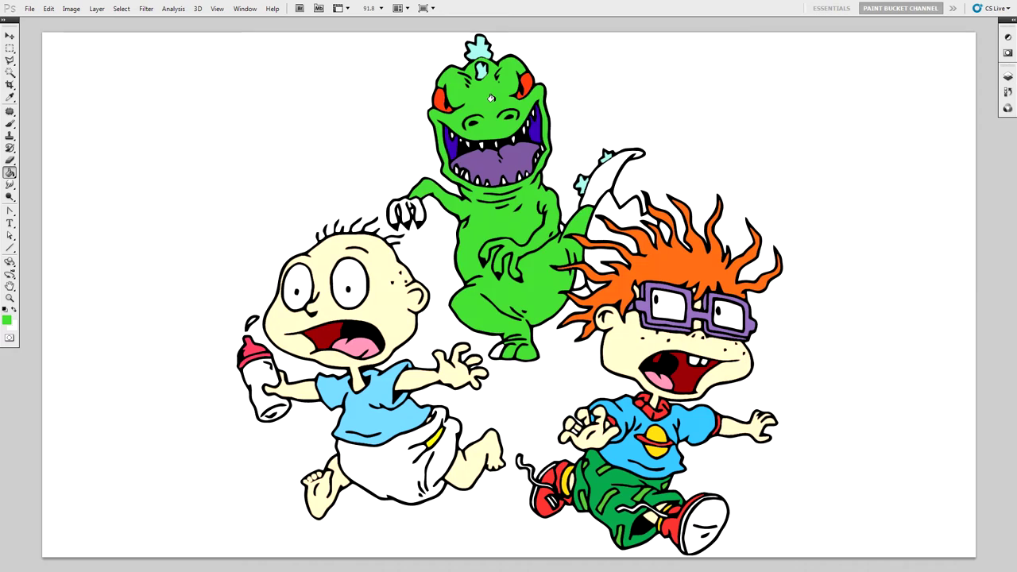
# Fill the dinosaur's raised hand, its tail and the body areas behind the boy's orange hair with the same bright green
pyautogui.click(397, 203)
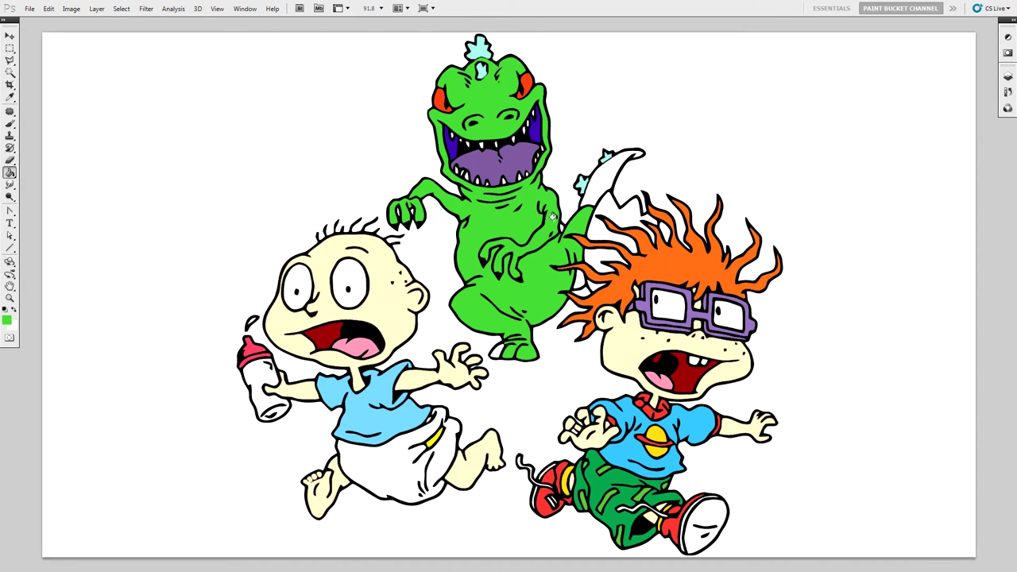
pyautogui.click(590, 185)
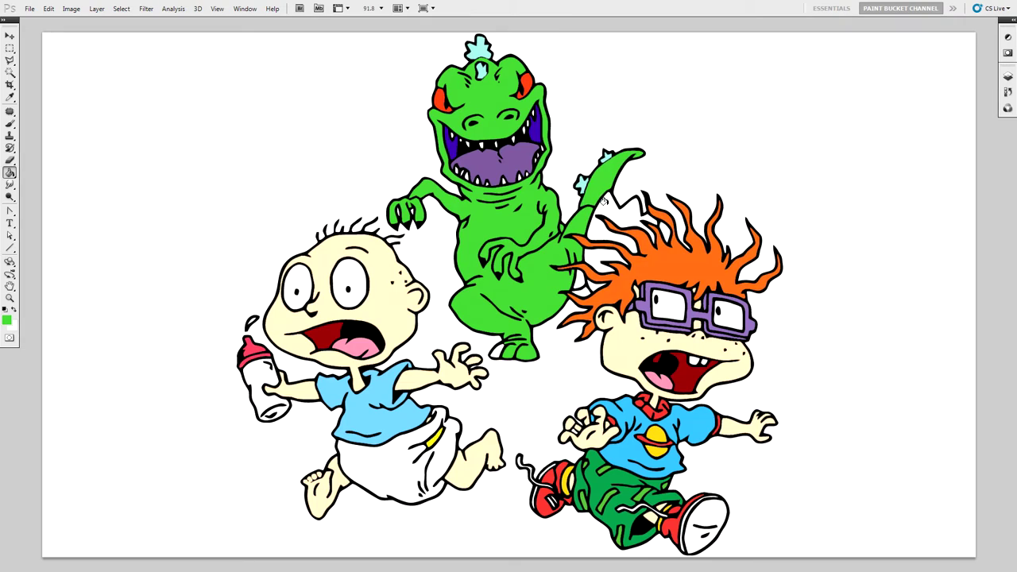
pyautogui.click(604, 208)
pyautogui.click(593, 267)
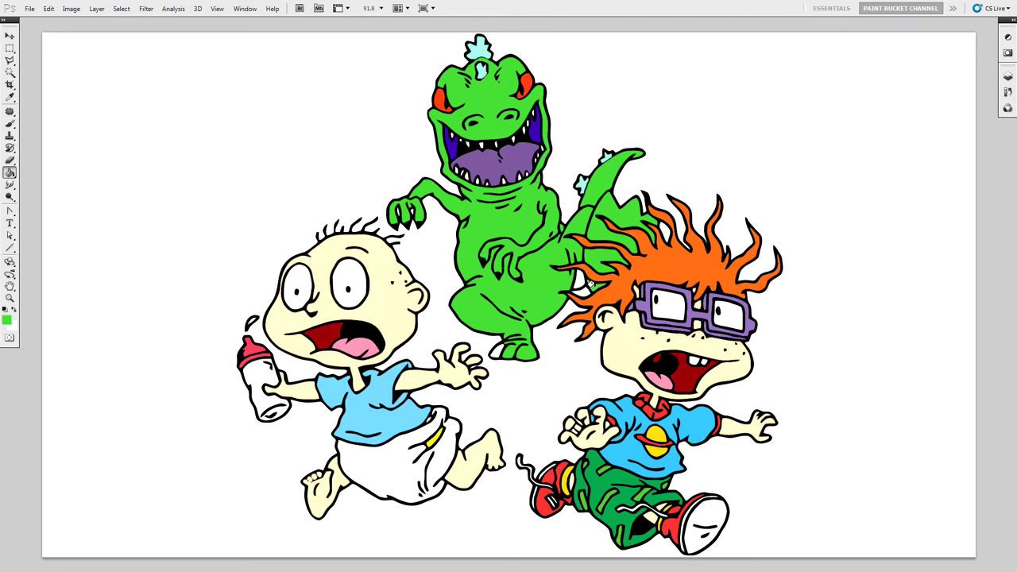